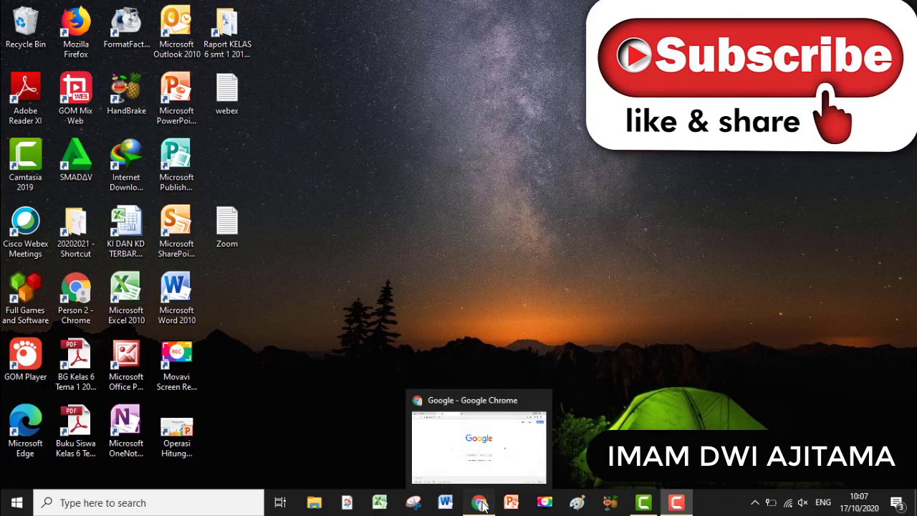
- Switch to Chrome, sign in to Google with the saved signed-out account, and open Google Drive
left_click(479, 503)
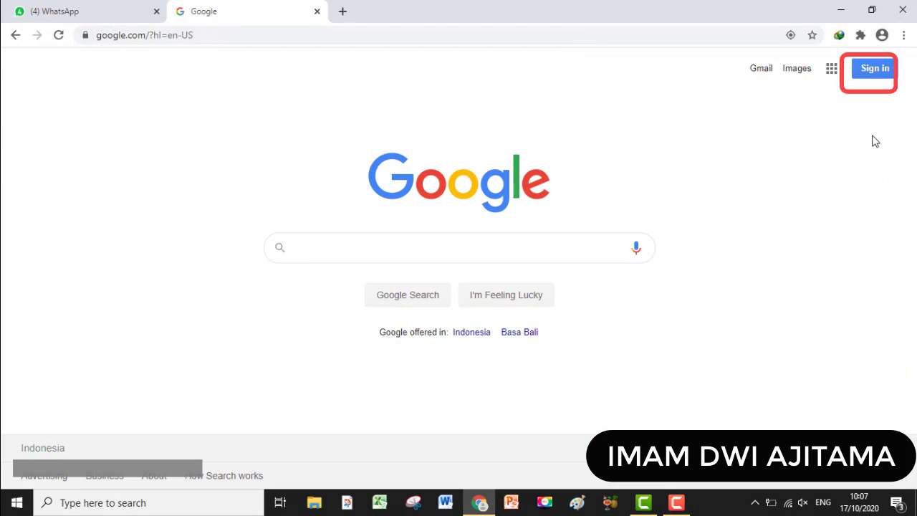
left_click(875, 70)
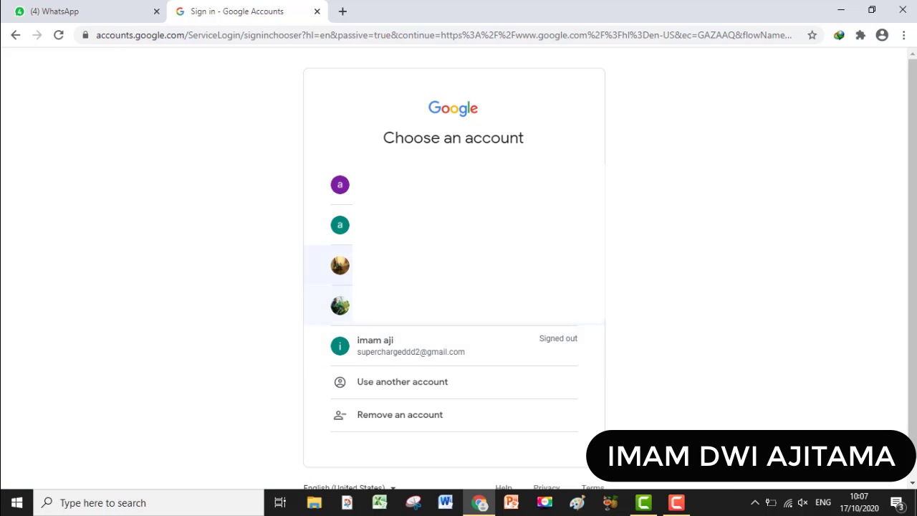
left_click(400, 347)
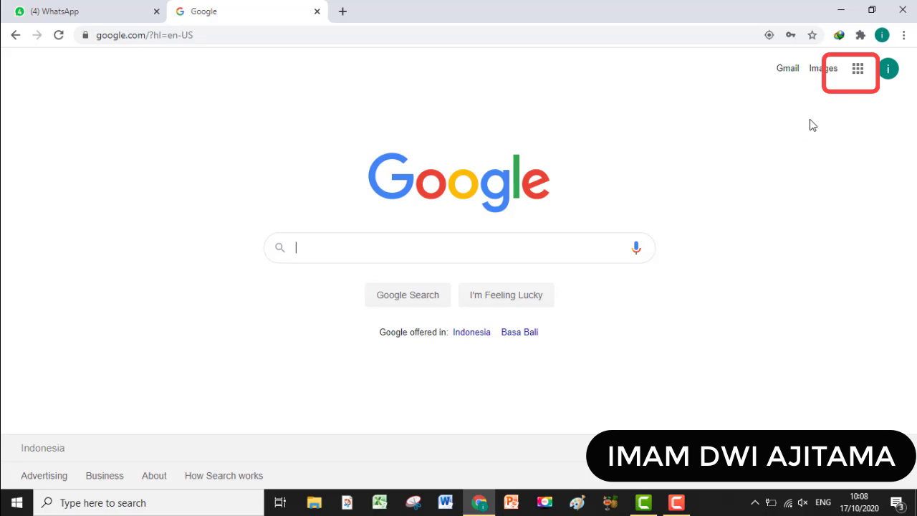
left_click(860, 69)
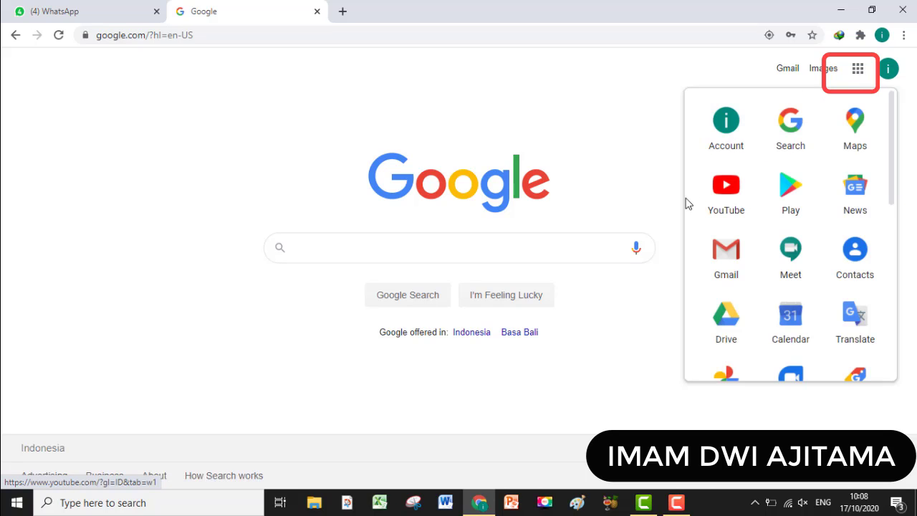
left_click(733, 326)
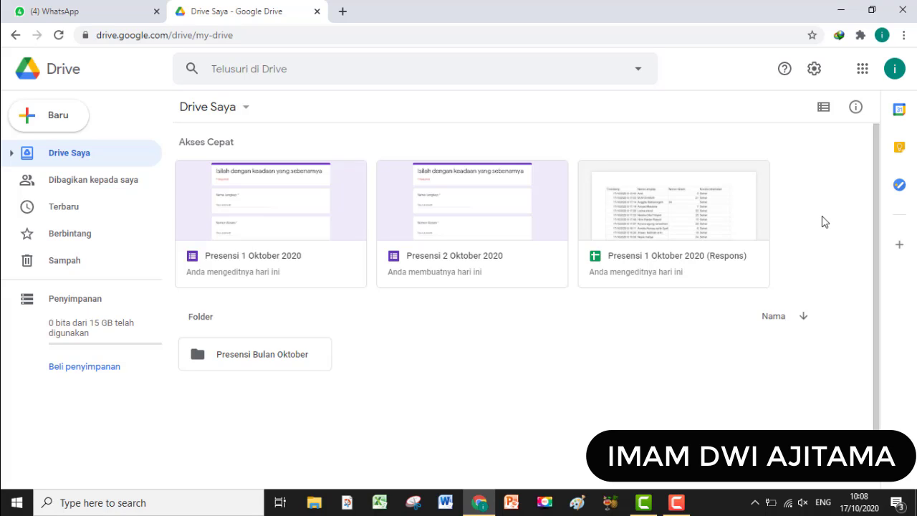
- Create a new folder named "soal evaluasi" in Drive Saya
left_click(27, 119)
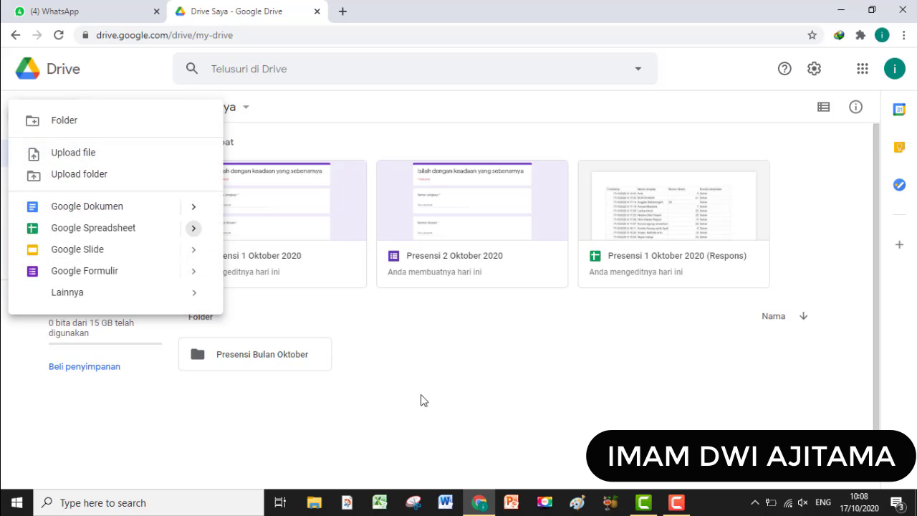
left_click(420, 369)
left_click(43, 120)
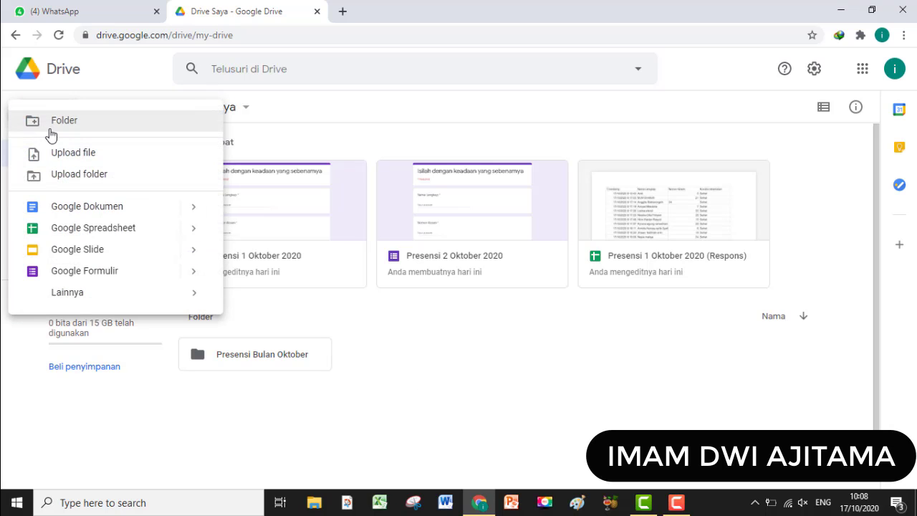
left_click(61, 122)
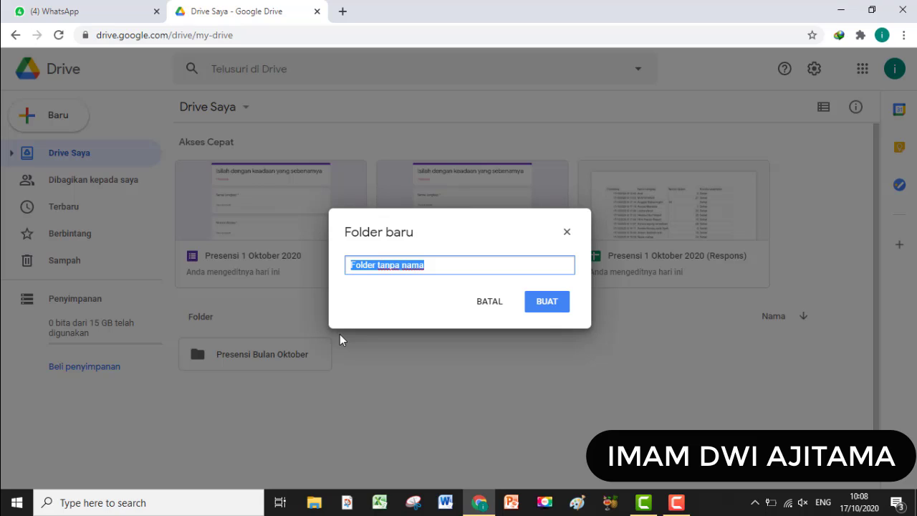
type("soa")
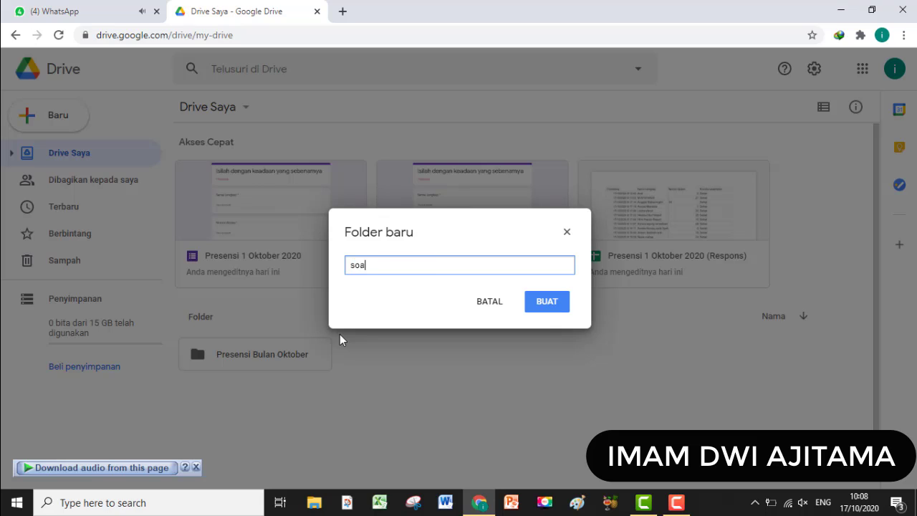
type("l evaluasi")
left_click(548, 303)
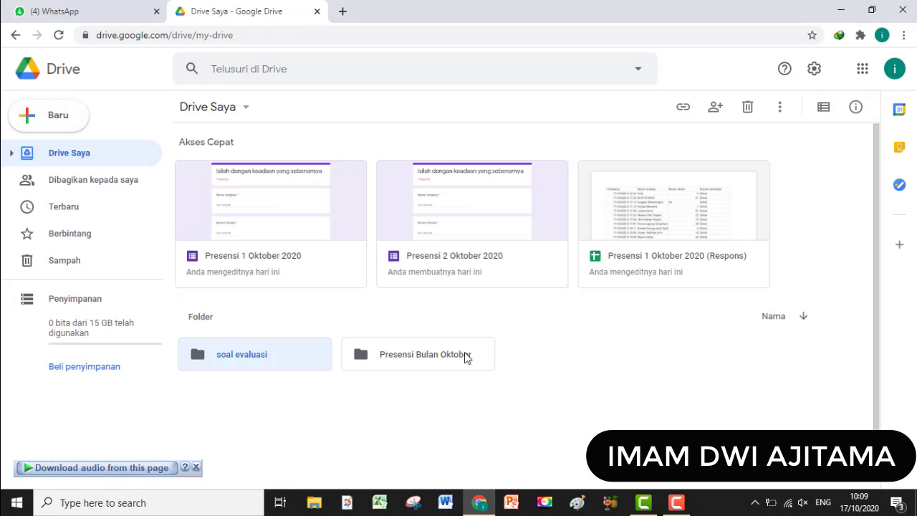
left_click(280, 407)
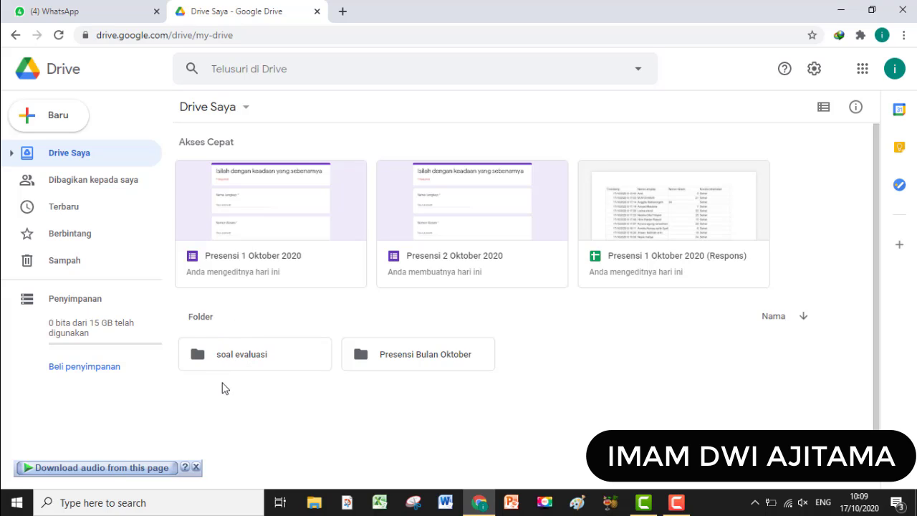
- Open the "soal evaluasi" folder and create a blank Google Formulir in it
double_click(221, 356)
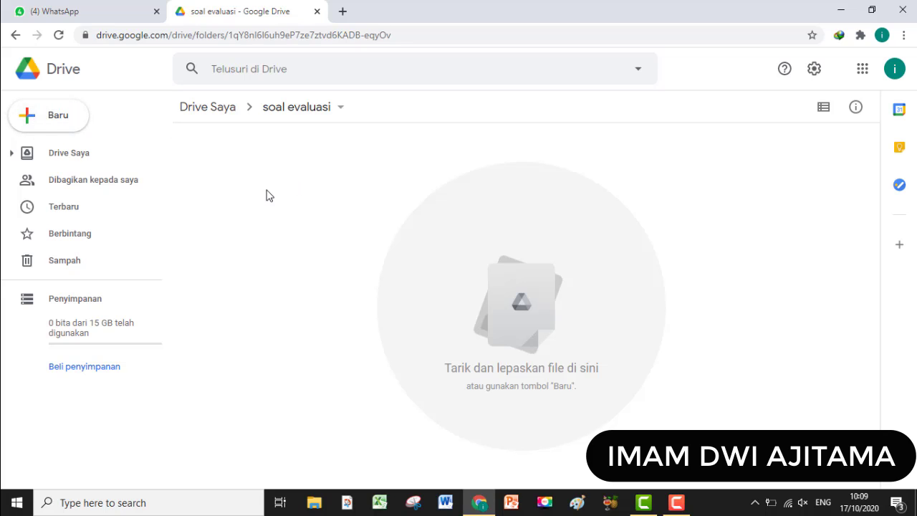
left_click(41, 116)
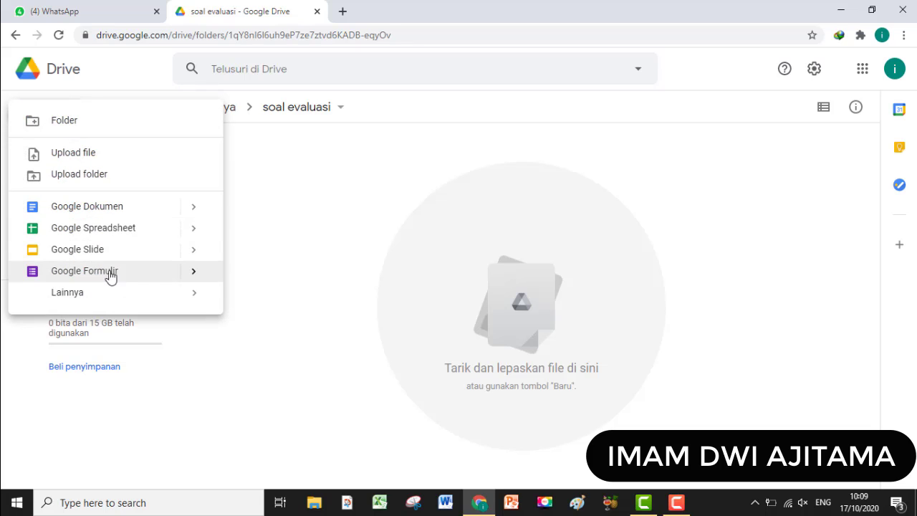
left_click(196, 273)
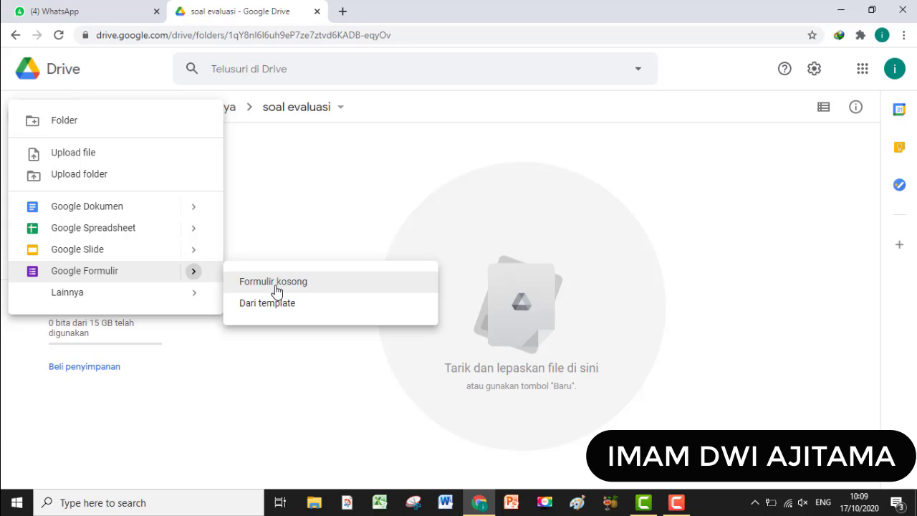
left_click(277, 290)
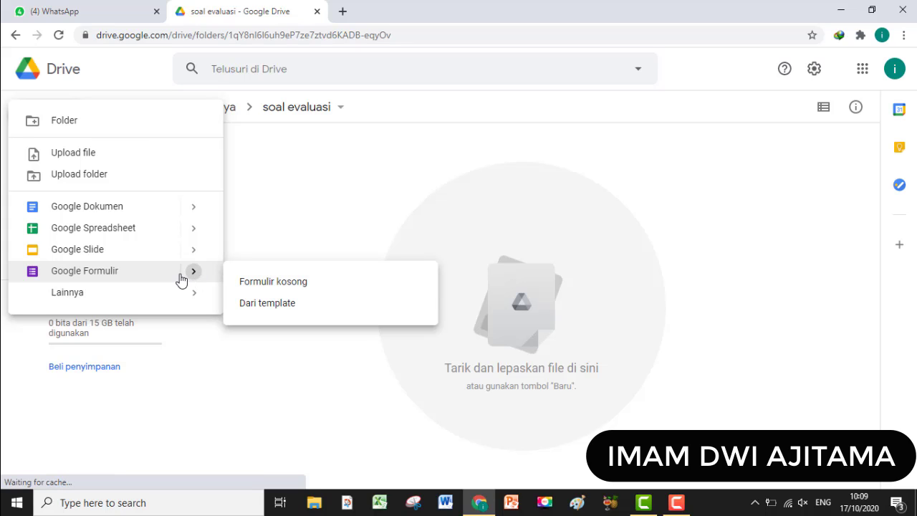
left_click(277, 285)
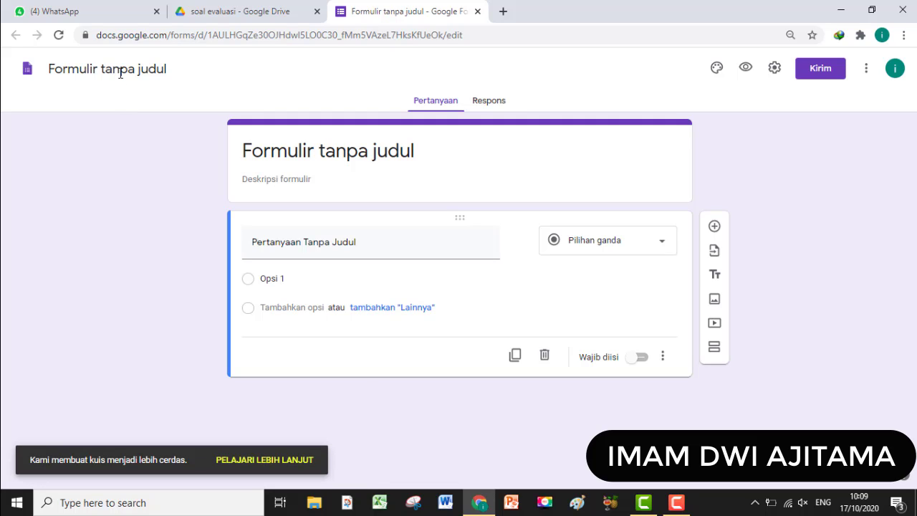
- Rename the untitled form file as "UH BI KD 3.1"
left_click(121, 74)
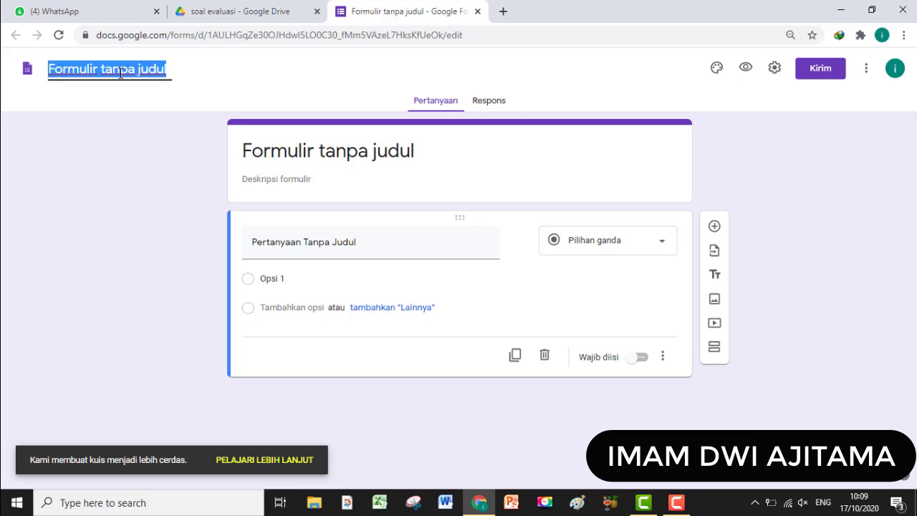
type("UH BI KD")
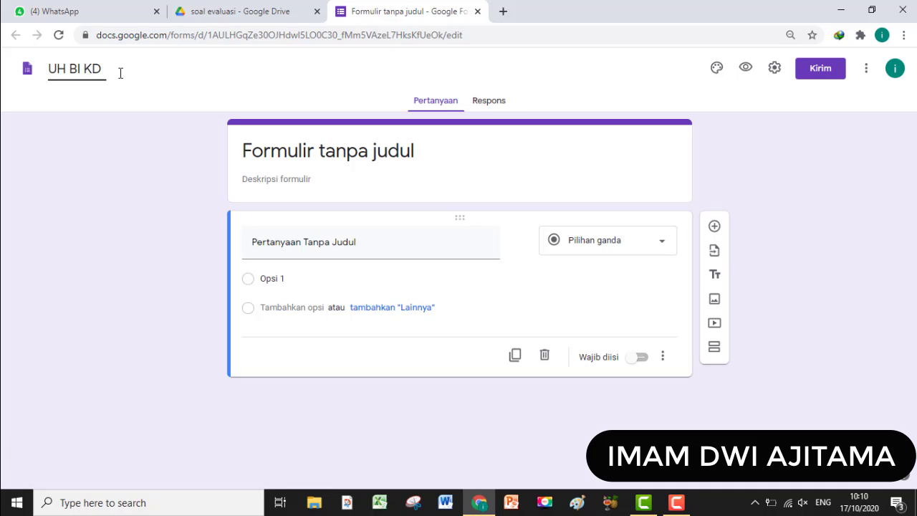
type(" 3.1")
left_click(799, 229)
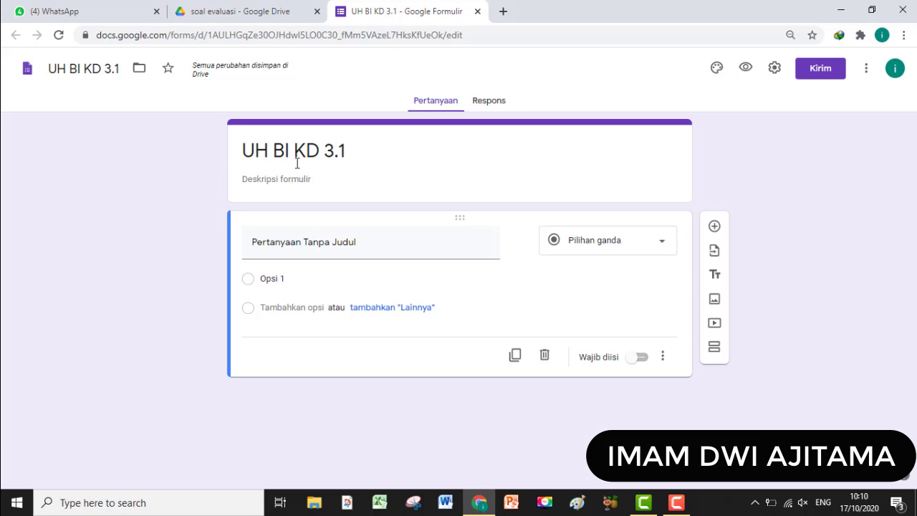
- Replace the form's heading with "IDENTITAS", leaving the form description empty
triple_click(346, 153)
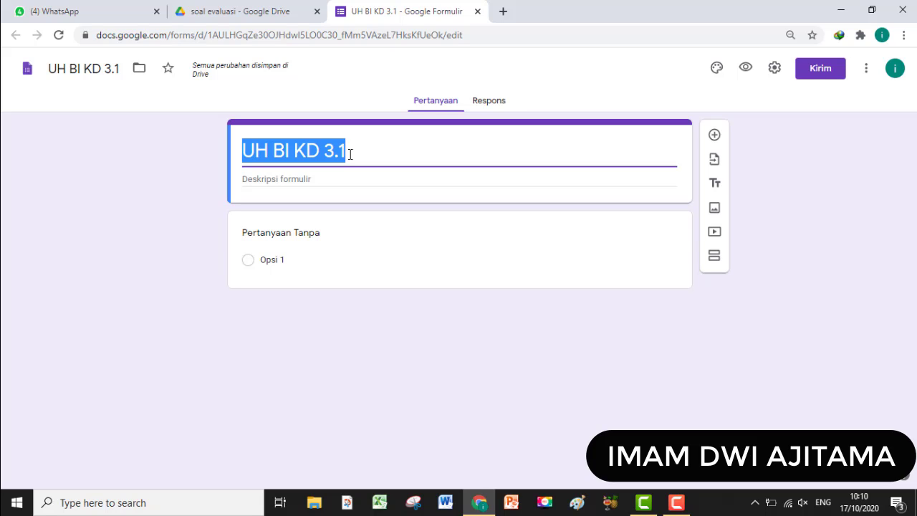
type("ID")
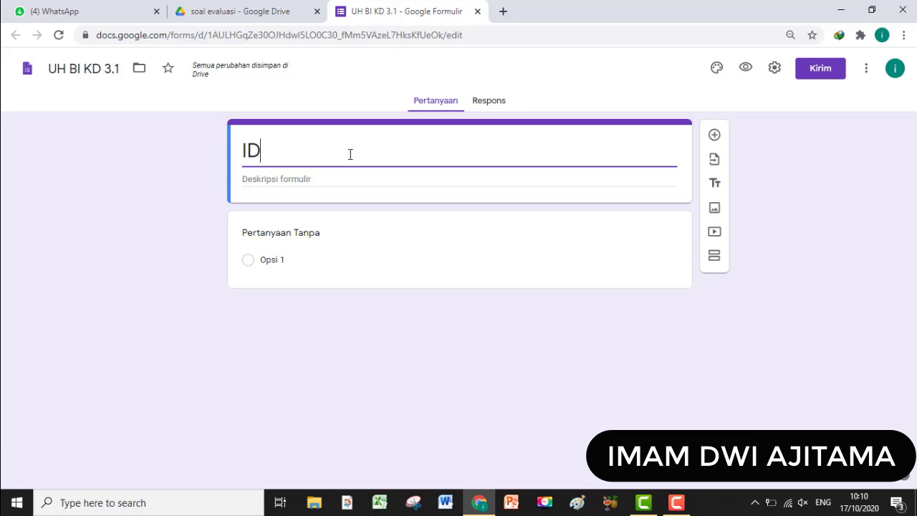
type("ENTITAS")
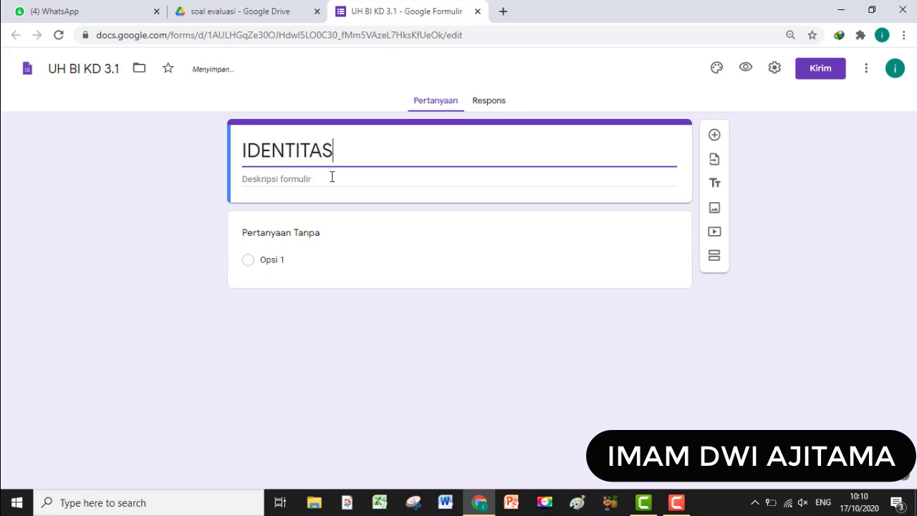
left_click(307, 179)
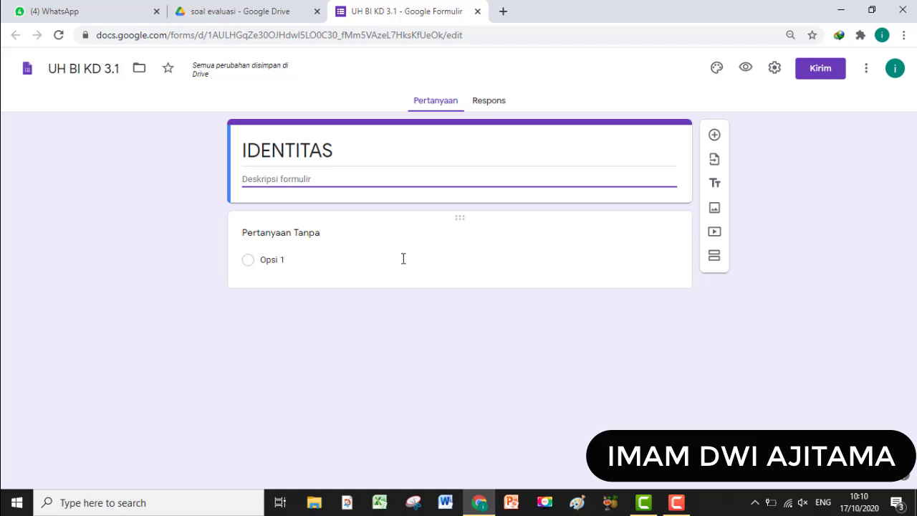
- Make the first question a required Jawaban singkat question titled "Nama"
left_click(287, 235)
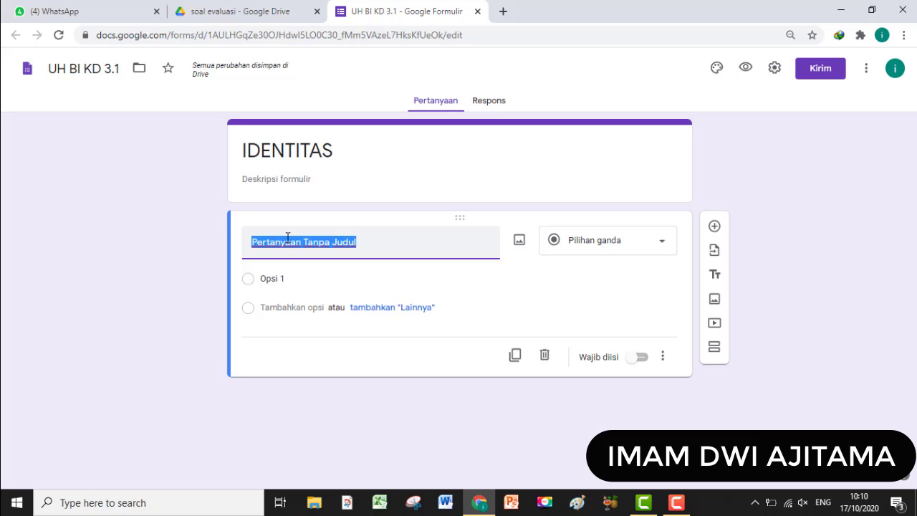
type("Na")
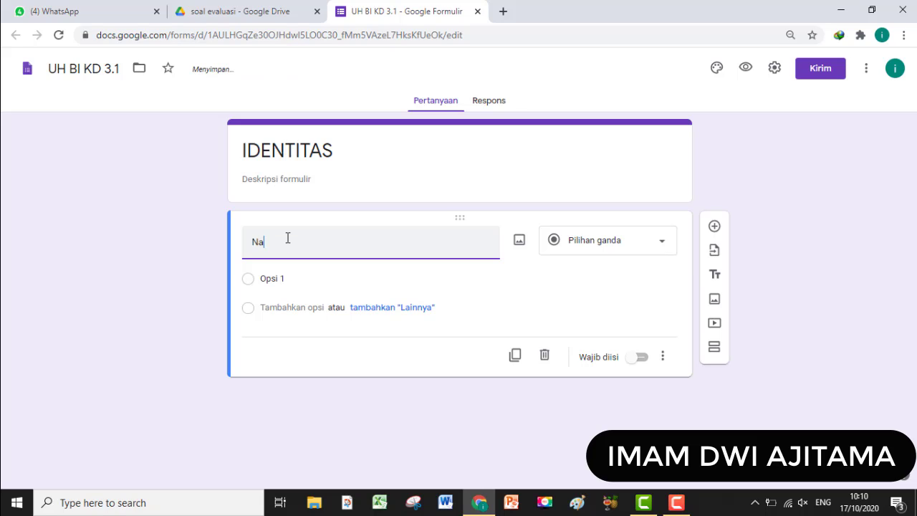
type("ma")
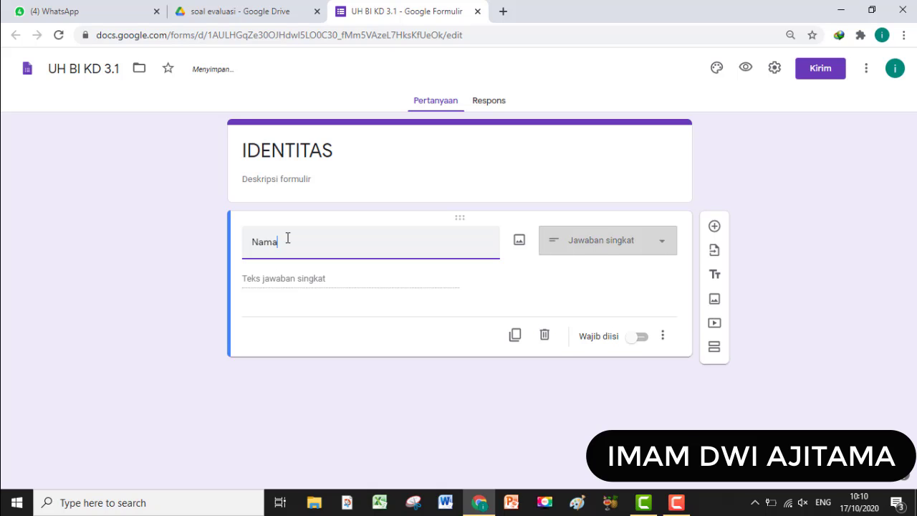
left_click(667, 244)
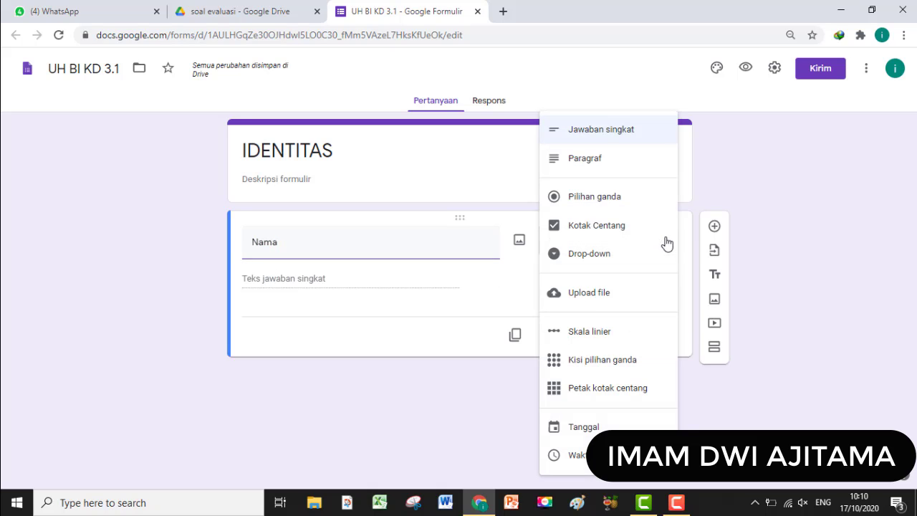
left_click(626, 134)
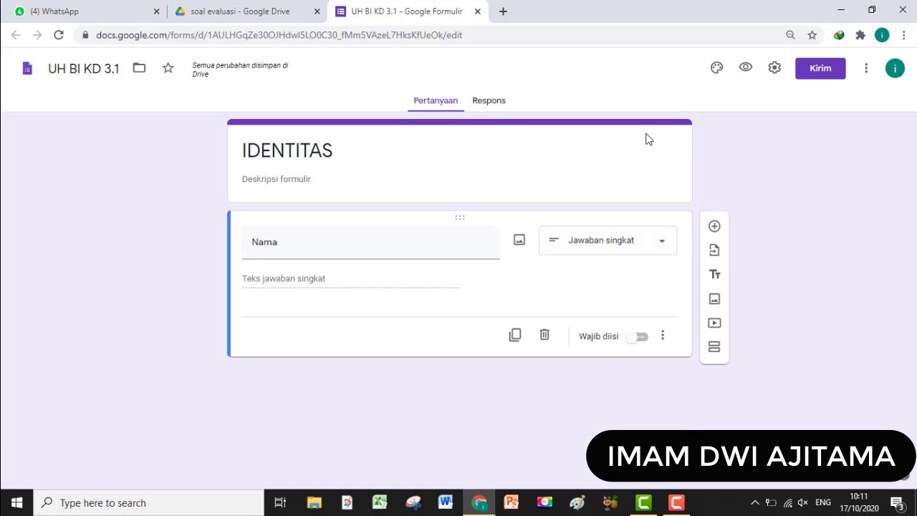
left_click(641, 338)
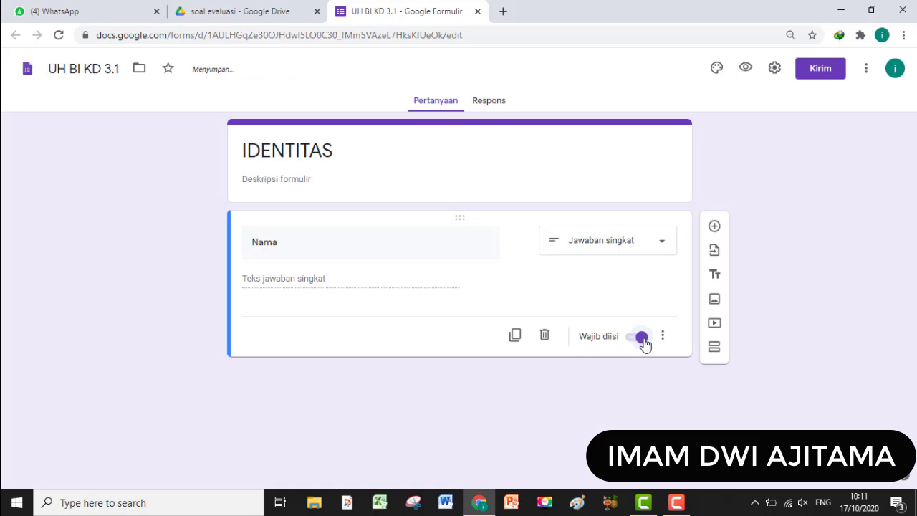
- Add a second Jawaban singkat question titled "Nomor Absen" below Nama and make it required
left_click(715, 227)
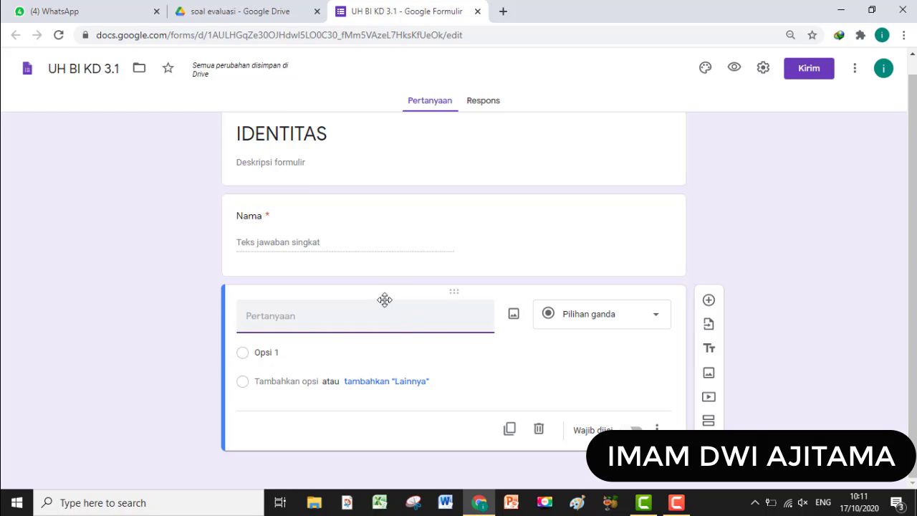
type("nom")
key("BackSpace")
key("BackSpace")
key("BackSpace")
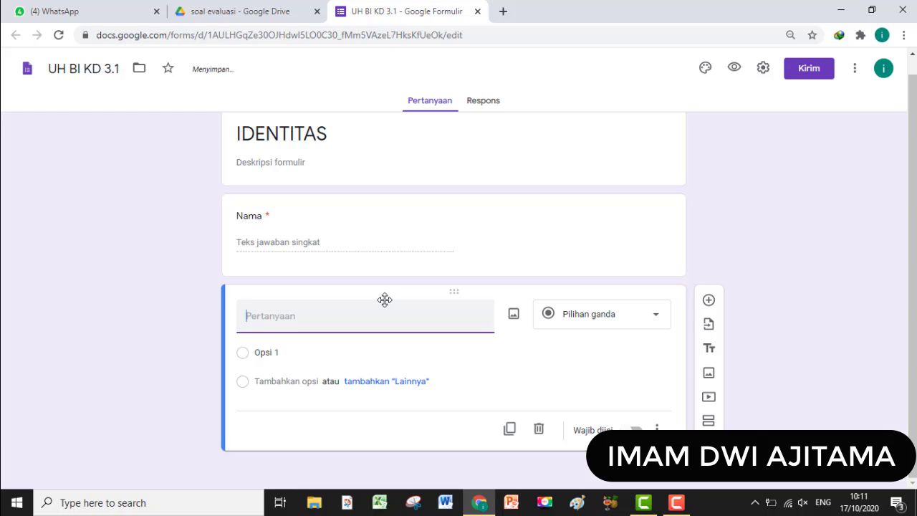
type("Nomo")
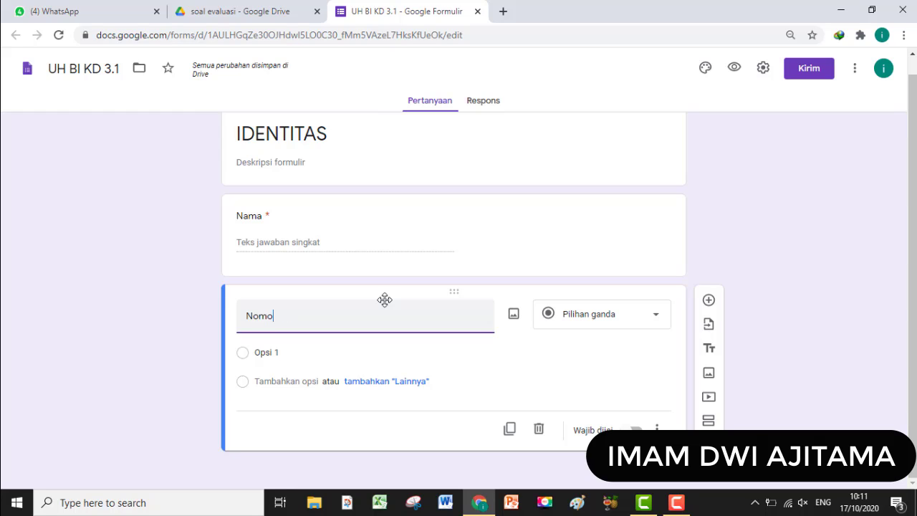
type("r Ab")
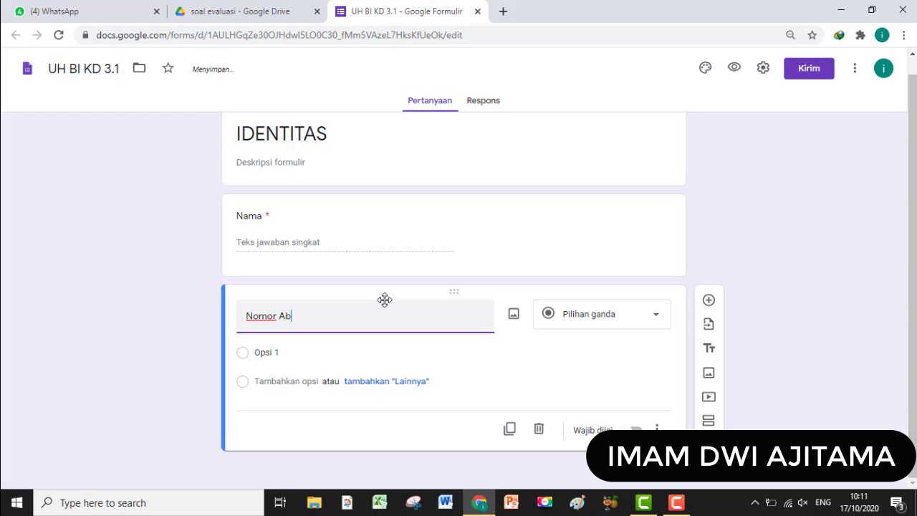
type("sen")
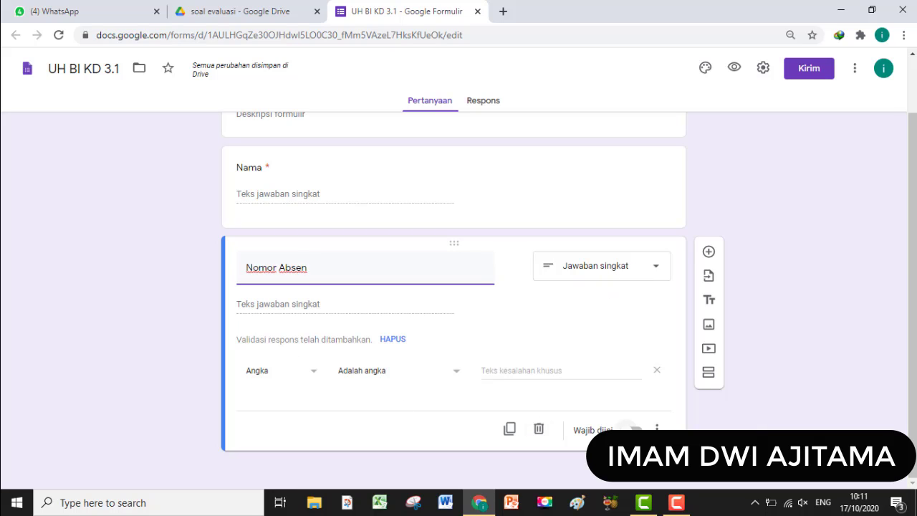
left_click(635, 430)
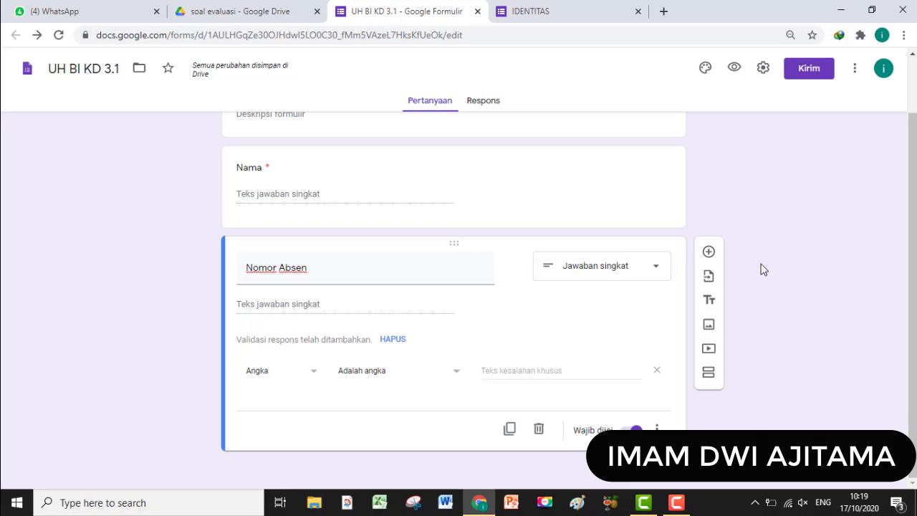
- Add a third question below Nomor Absen, titled "Token", as a Jawaban singkat question
left_click(709, 254)
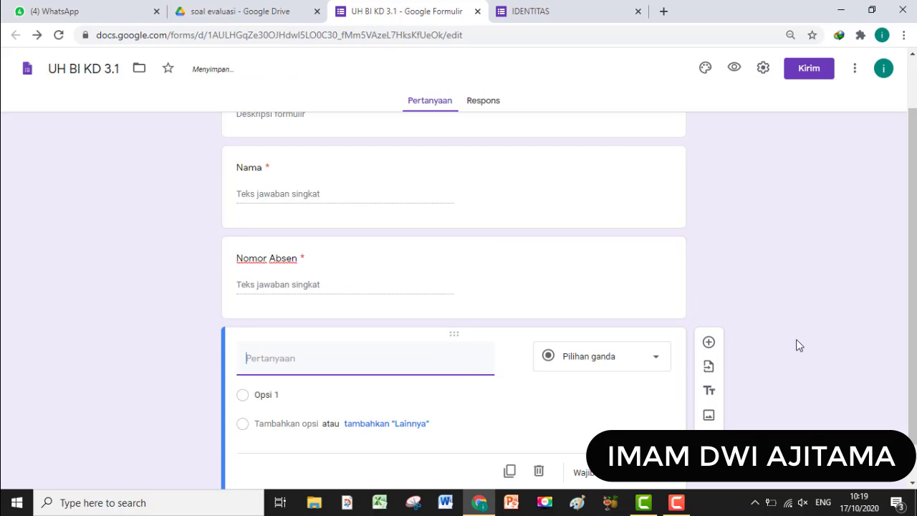
type("T")
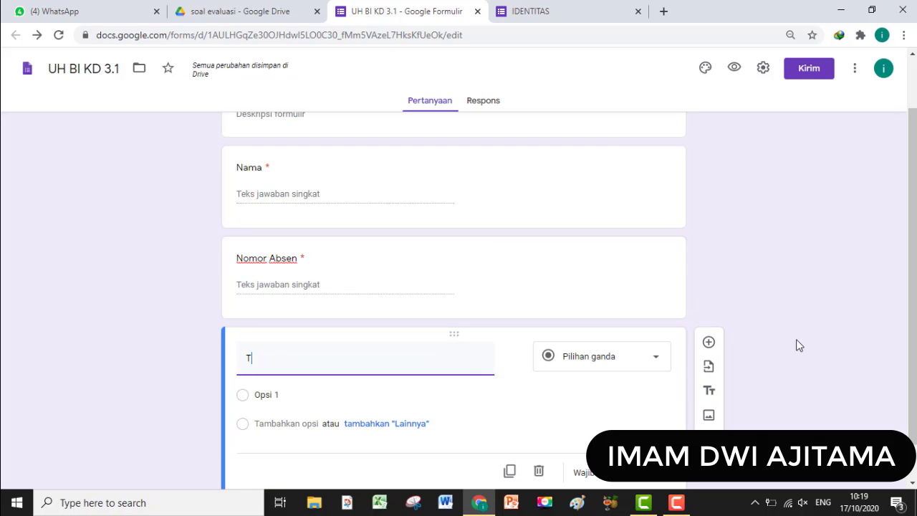
type("oken")
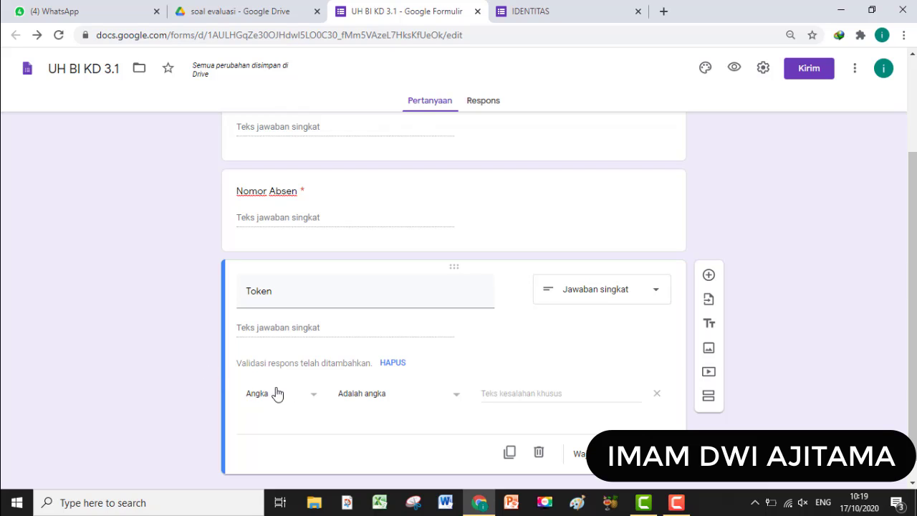
- Set the Token question's response validation to Teks, Berisi and the access token, with the custom error text "password anda salah"
left_click(318, 396)
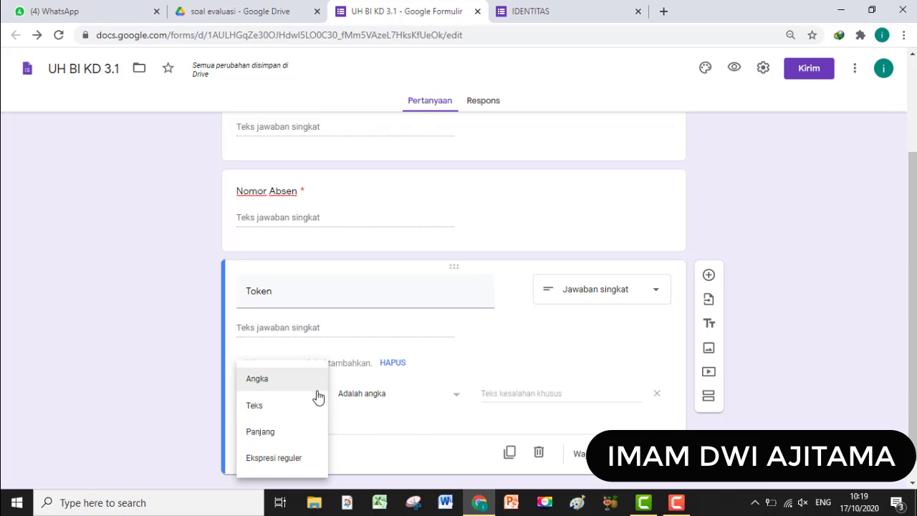
left_click(293, 410)
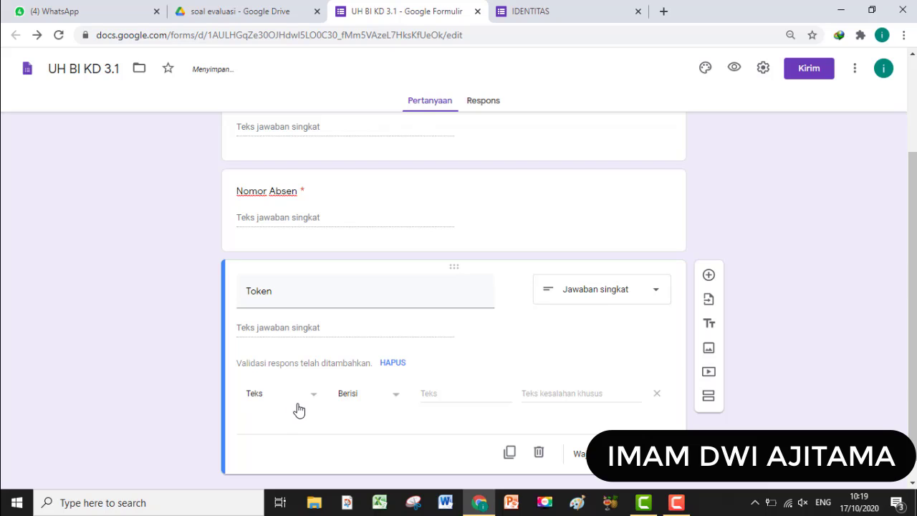
left_click(423, 396)
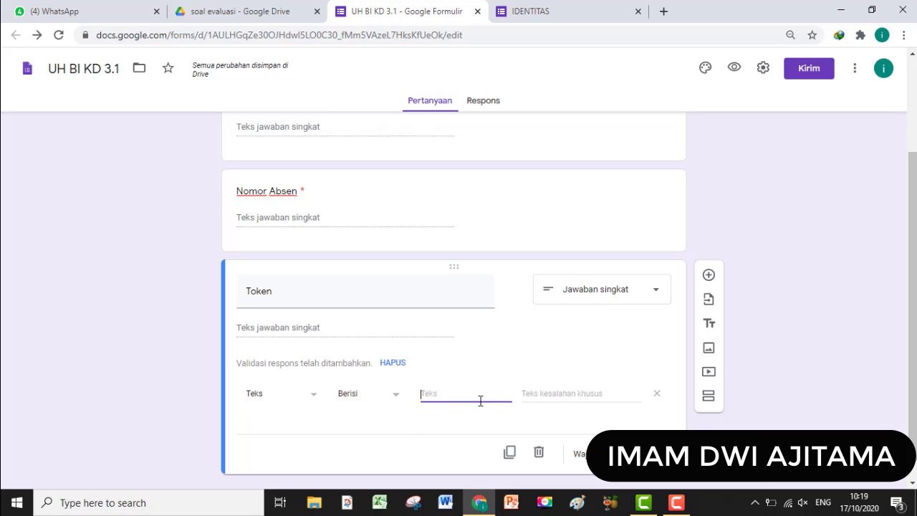
type("rumus")
left_click(552, 389)
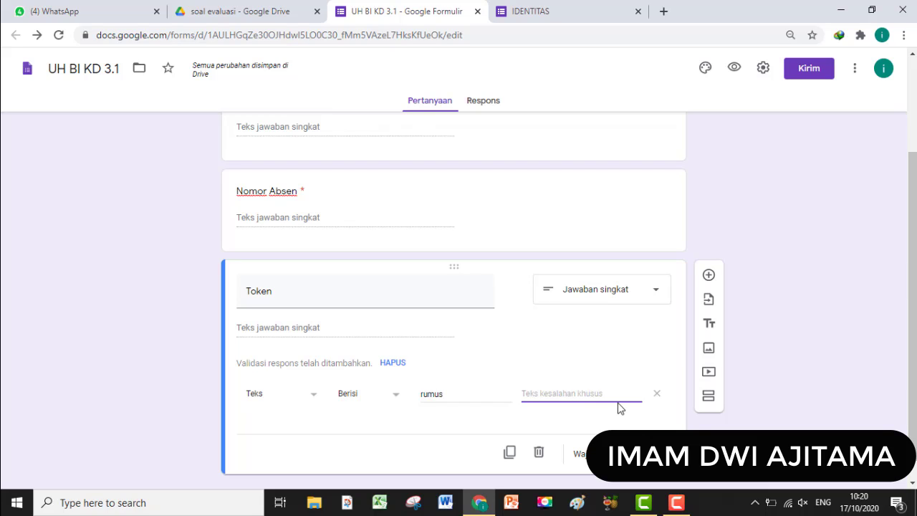
type("password")
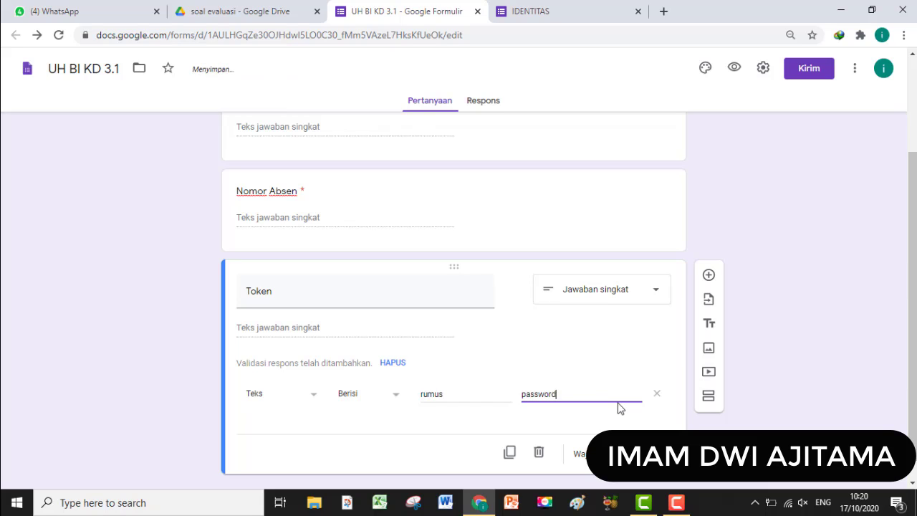
type(" anda salah")
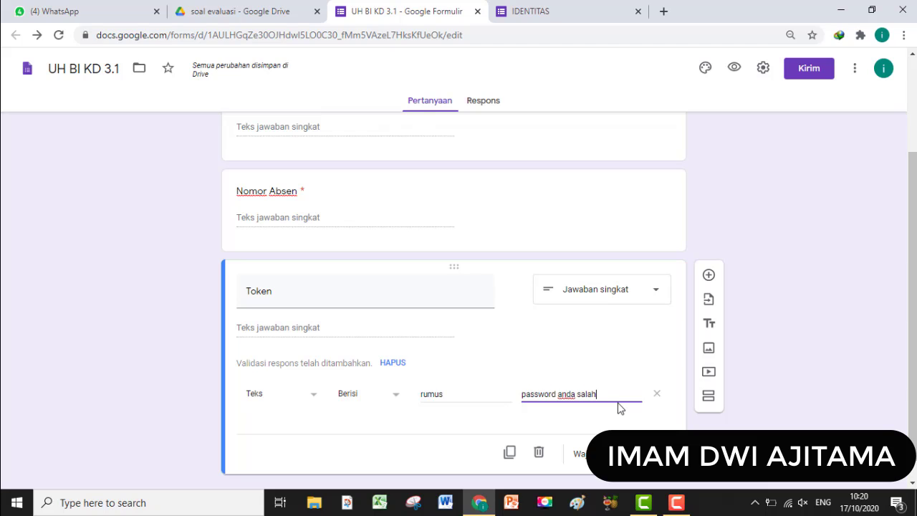
- Make the Token question required
left_click(786, 430)
scroll(776, 413, "down", 1)
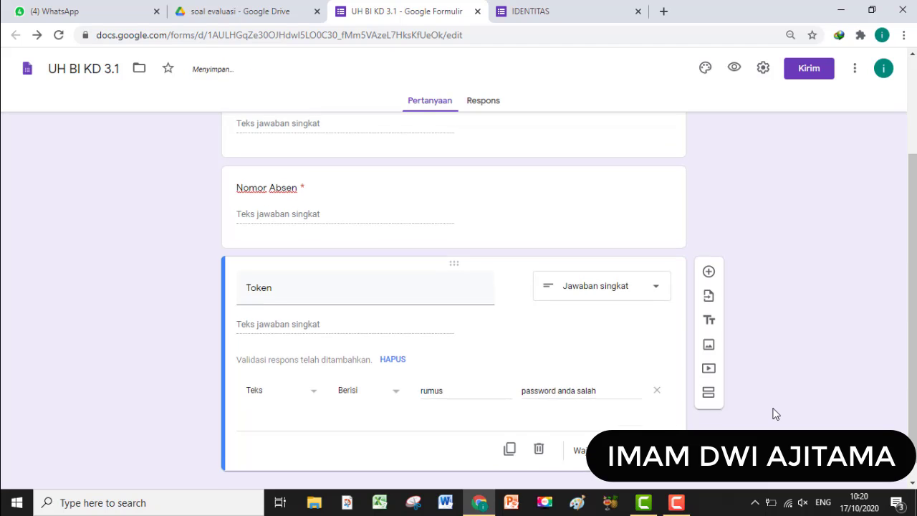
left_click(627, 431)
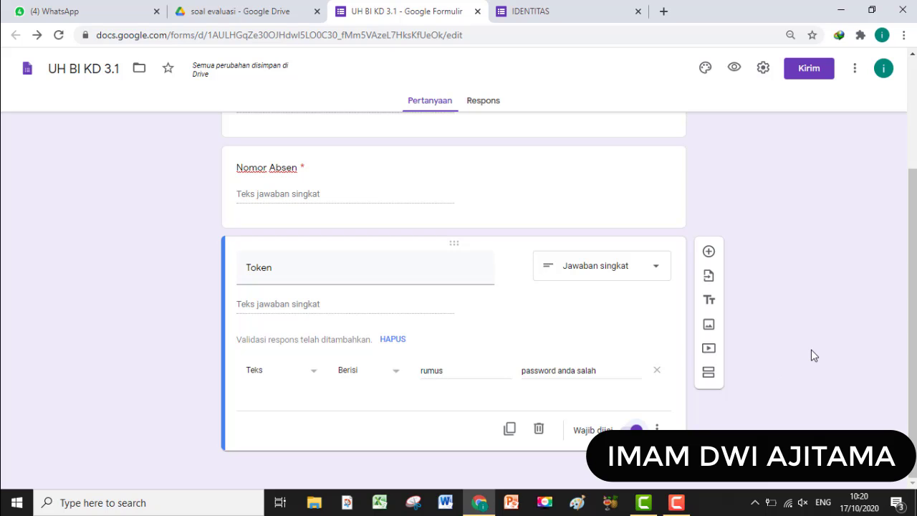
scroll(807, 349, "up", 3)
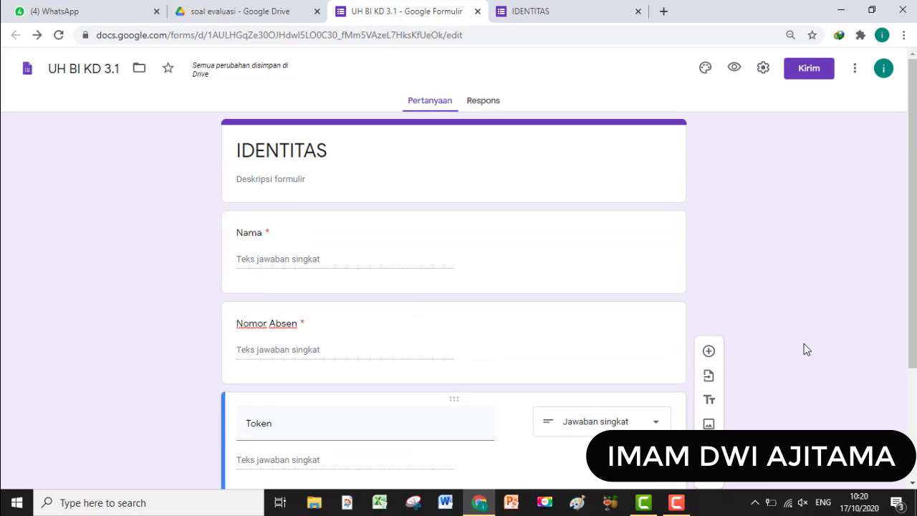
scroll(806, 349, "down", 3)
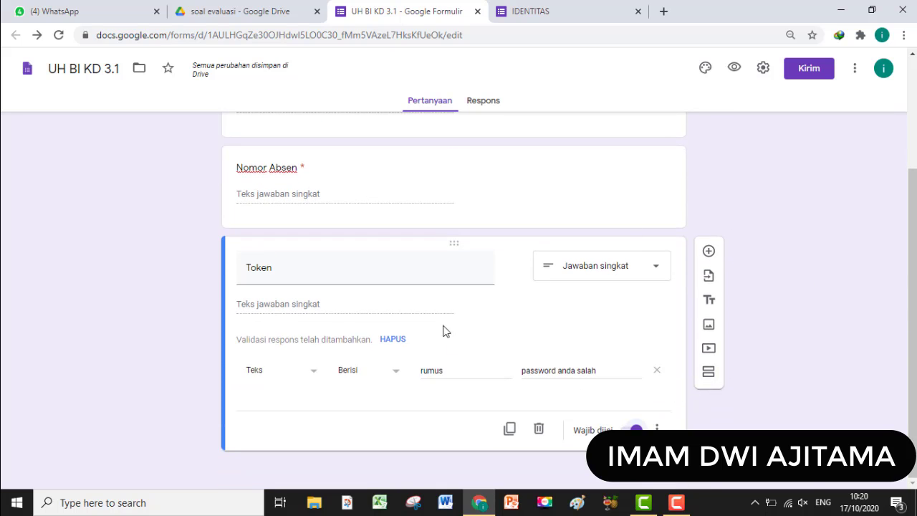
- Add a new section after the Token question and title it "Soal", leaving its description empty
left_click(708, 375)
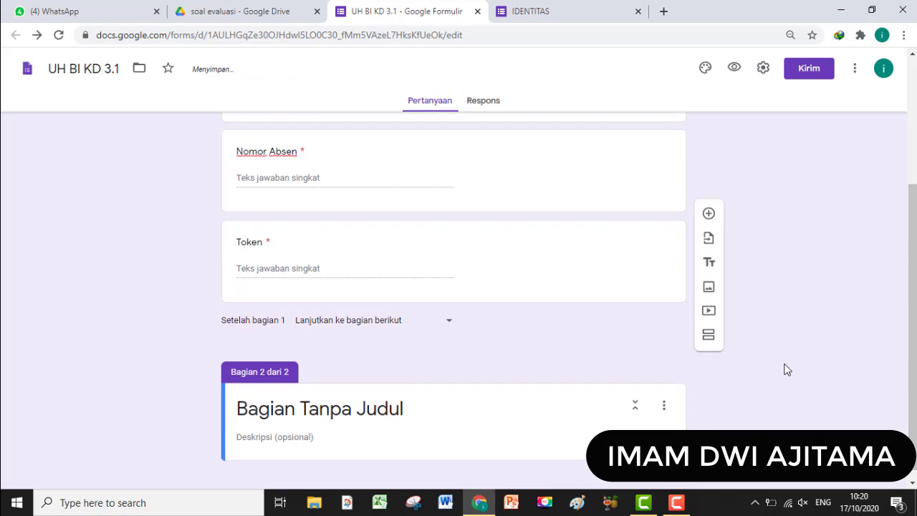
left_click(334, 397)
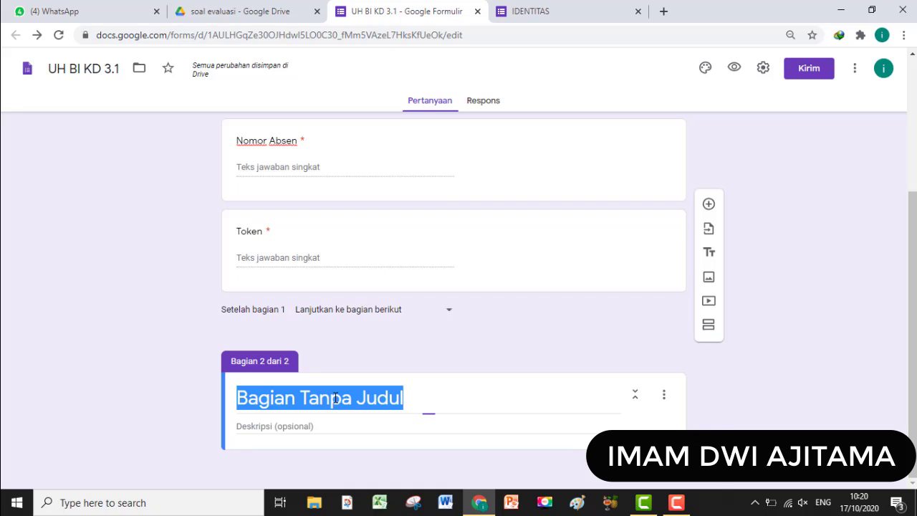
type("Soal")
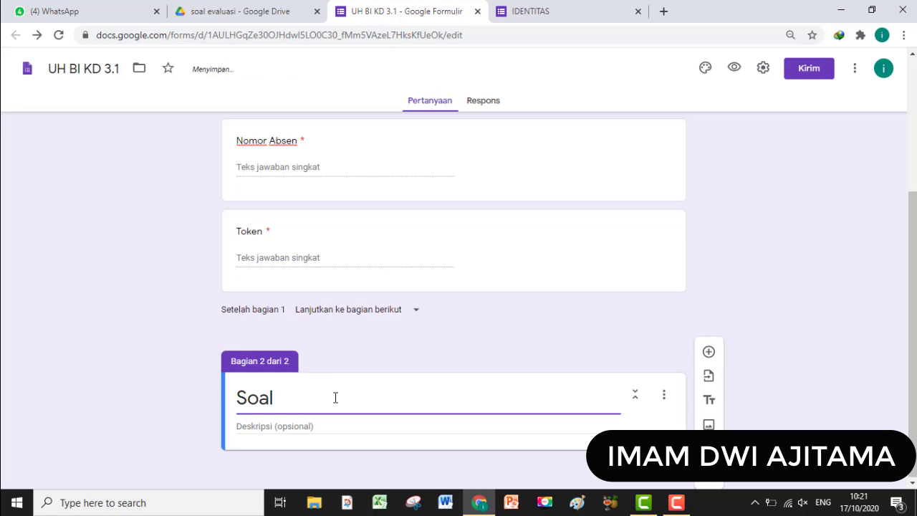
left_click(797, 412)
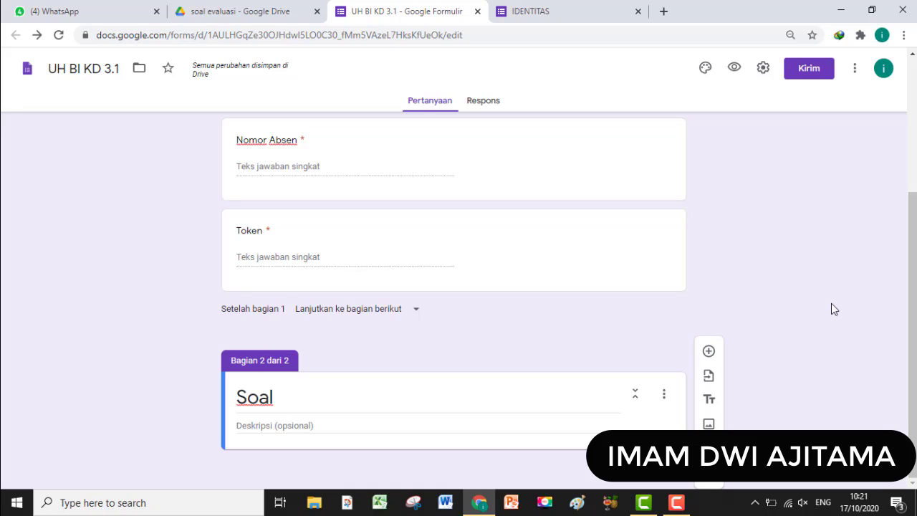
- Turn the form into a quiz in the form's settings
left_click(764, 70)
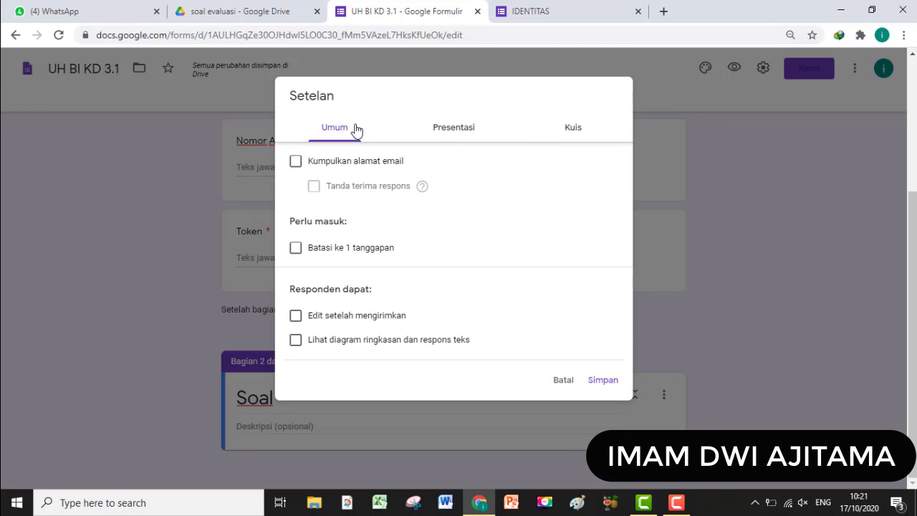
left_click(581, 127)
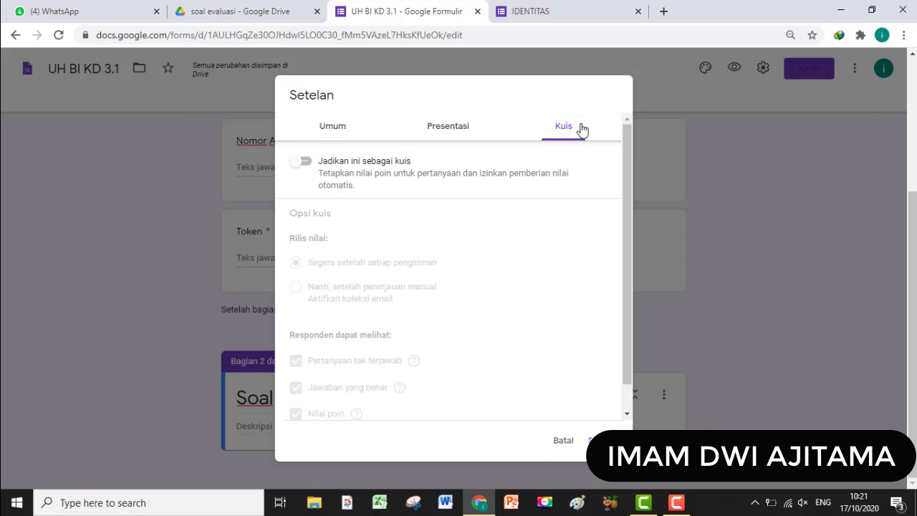
left_click(310, 167)
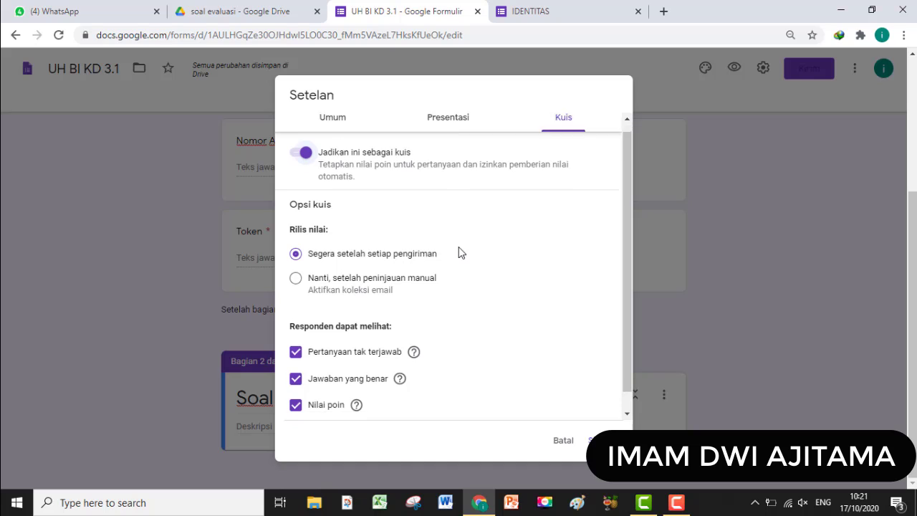
- Hide Pertanyaan tak terjawab and Jawaban yang benar from respondents, keep Nilai poin shown, and save the quiz settings
scroll(455, 257, "down", 1)
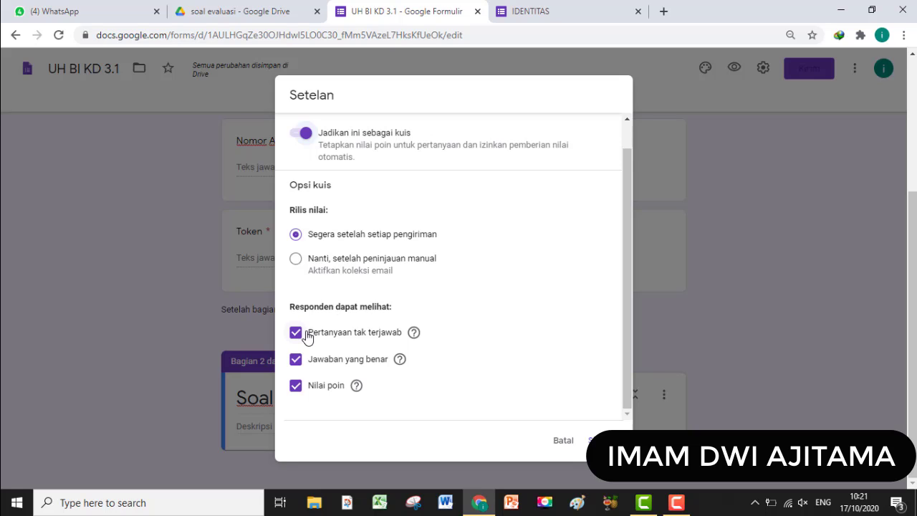
left_click(296, 360)
left_click(295, 360)
left_click(299, 367)
left_click(499, 331)
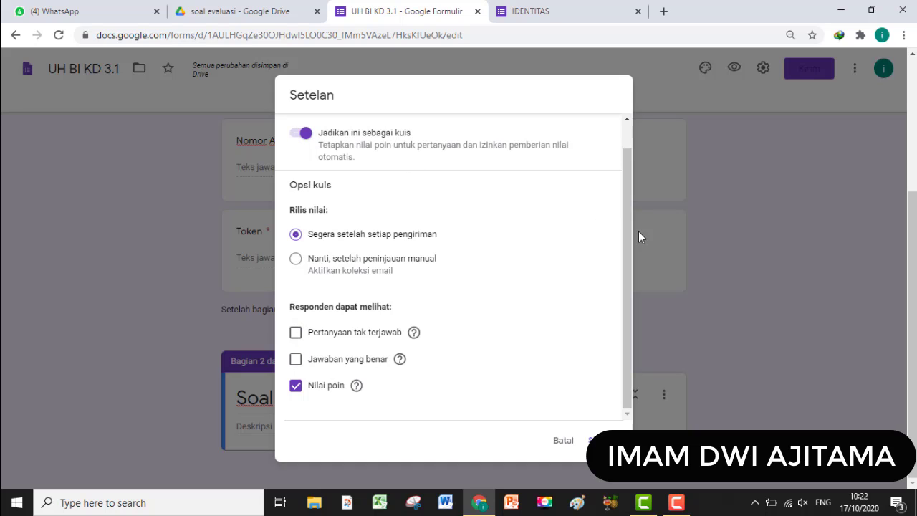
scroll(620, 228, "up", 1)
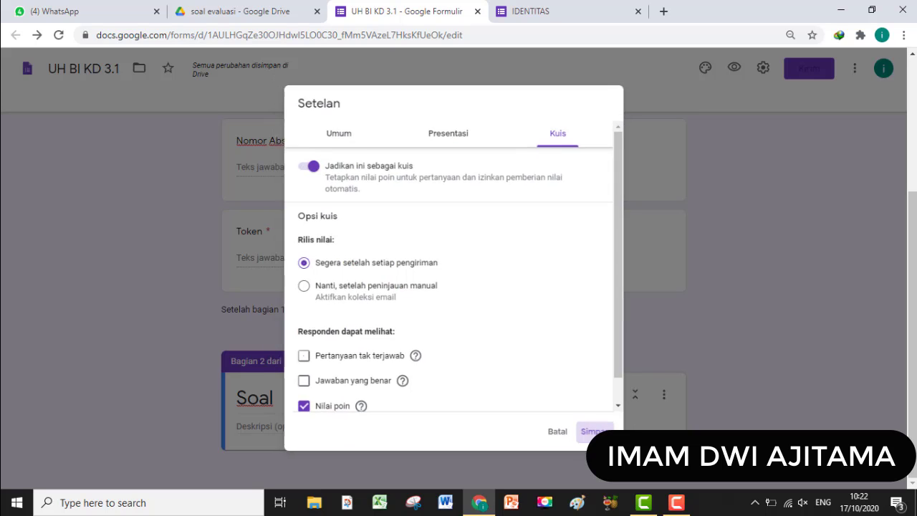
left_click(600, 440)
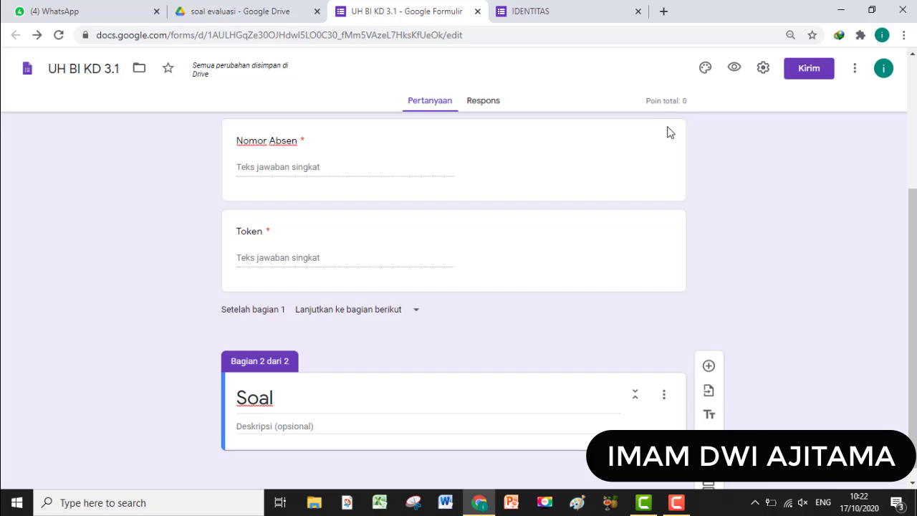
- Add a Pilihan ganda question to the Soal section reading "Apa yang dimaksud dengan teks eksplanasi ?"
scroll(727, 204, "down", 1)
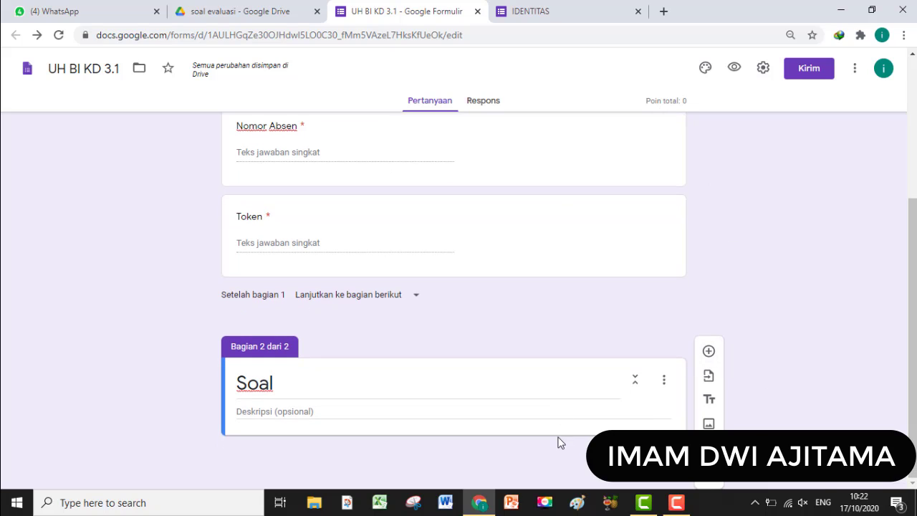
left_click(709, 352)
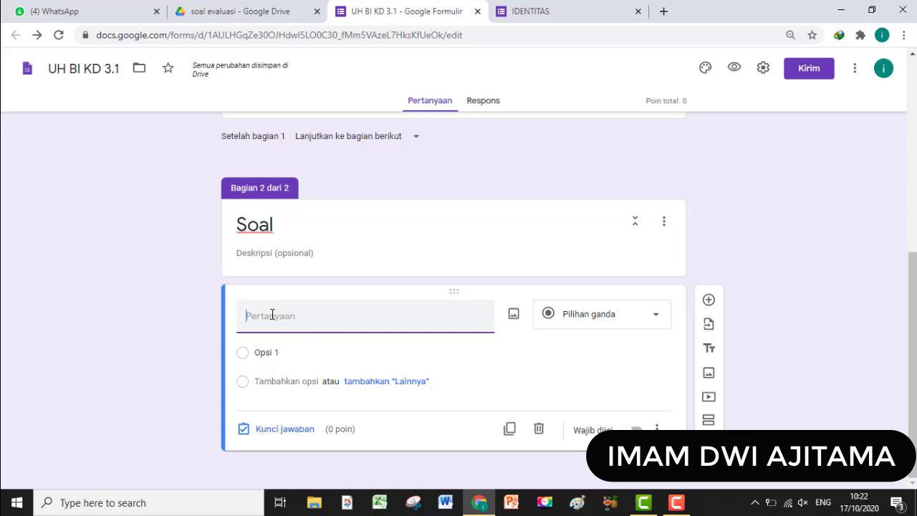
type("Apa yang dimaksud dengan teks eksplanasi")
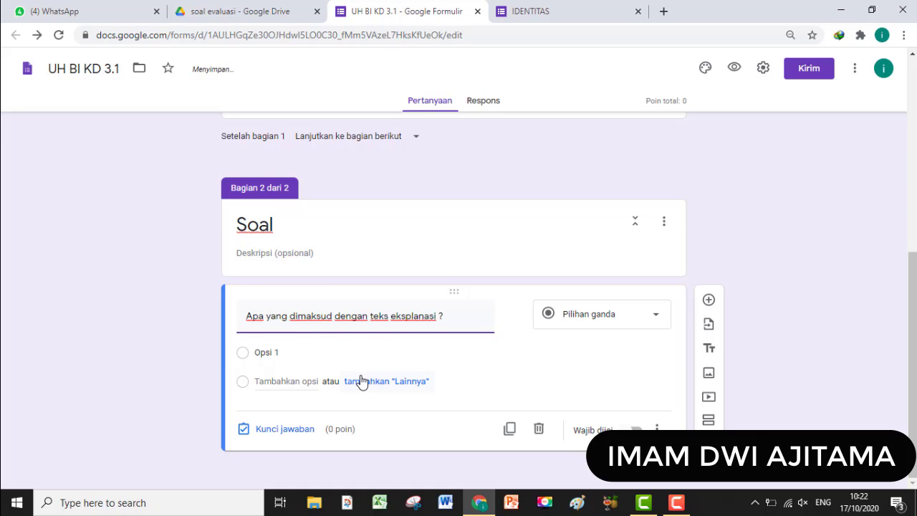
- Enter four answer options: "Teks berisi deskripsi", "teks berisi penjelasan", "teks berisi himbauan" and "teks berisi larangan"
left_click(321, 355)
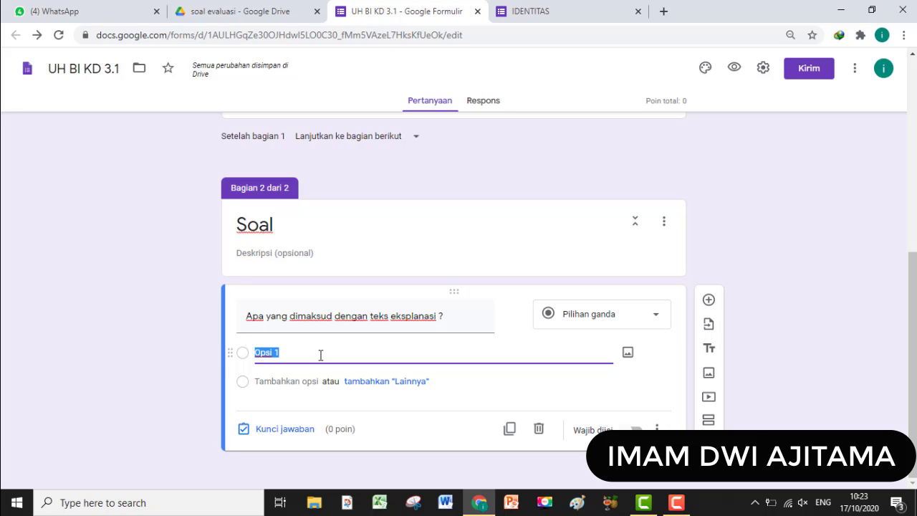
type("Teks berisi deskri")
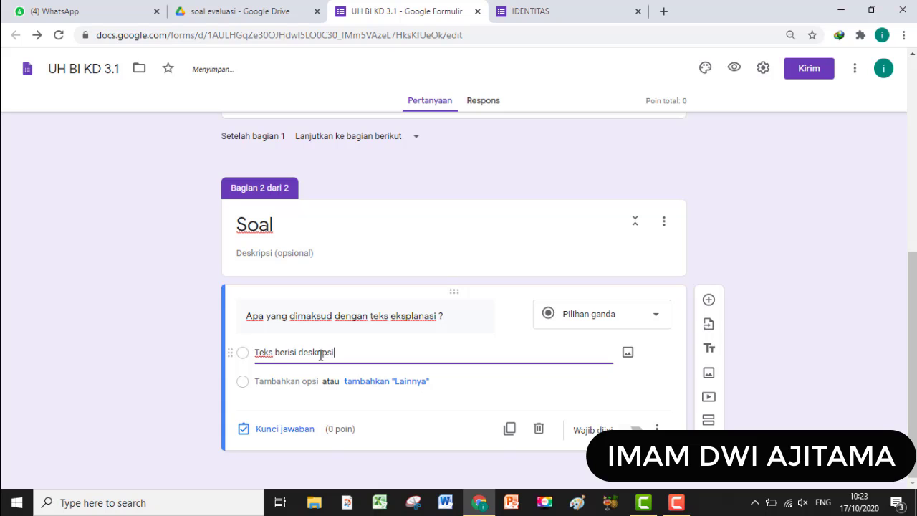
key("Return")
type("tek")
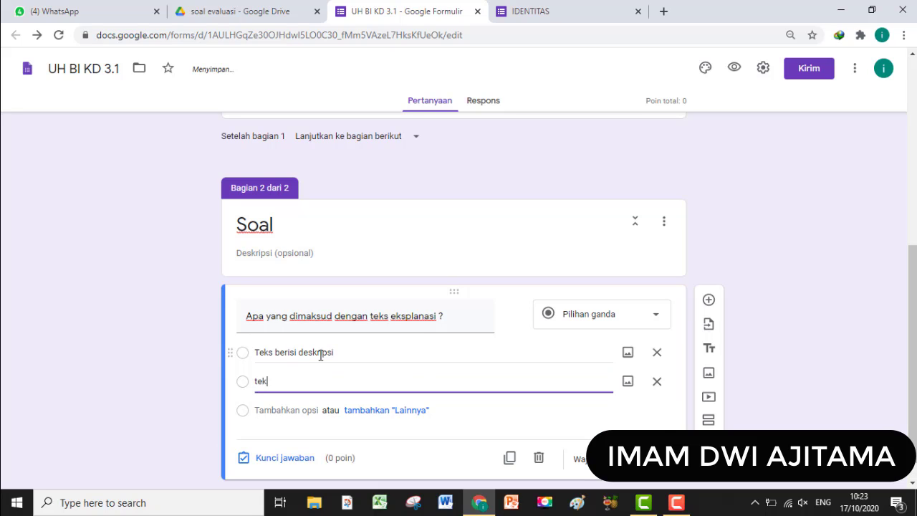
type("s berisi pen")
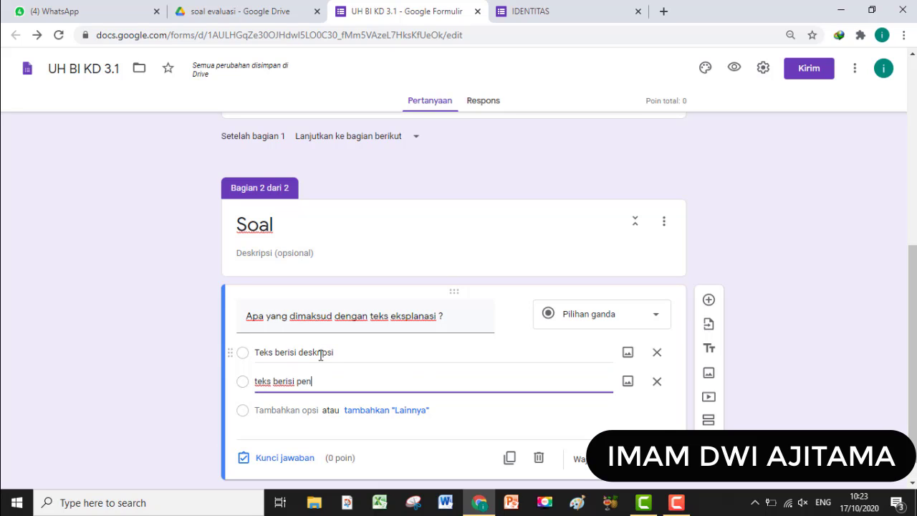
type("jela")
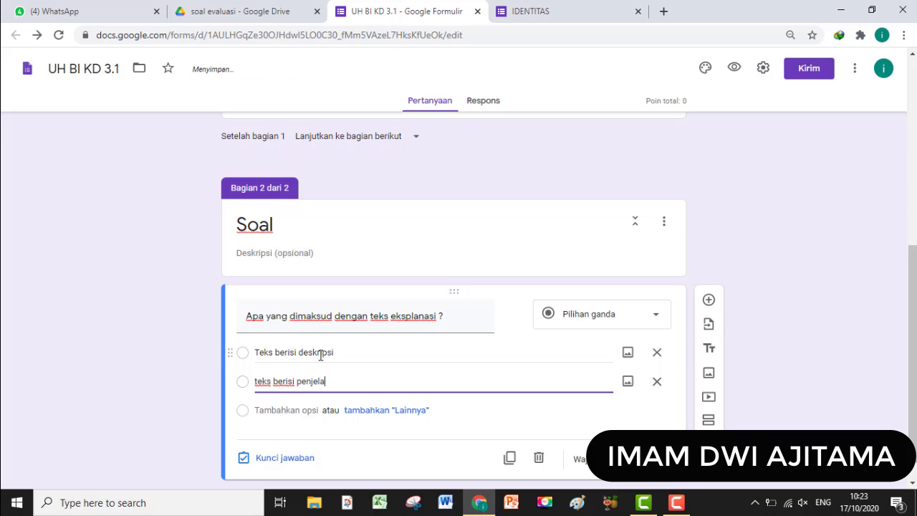
type("san")
key("Return")
type("t")
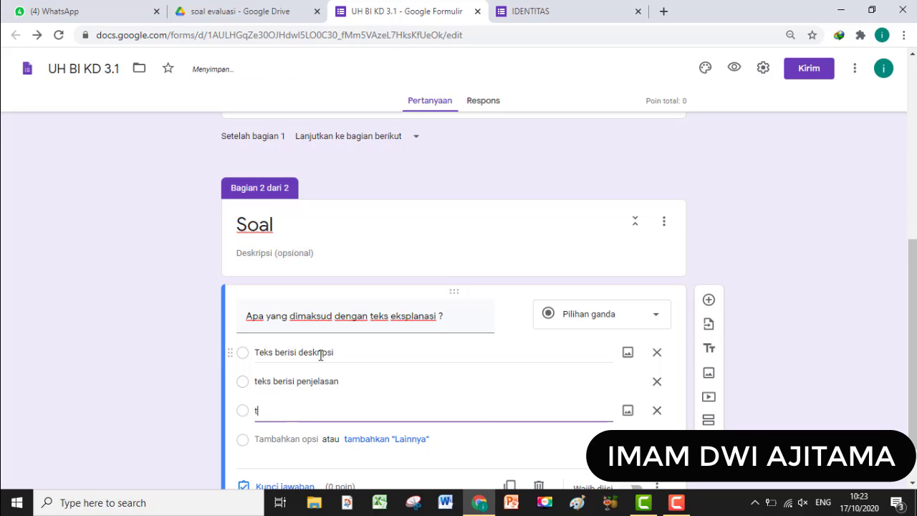
type("eks berisi himbauan")
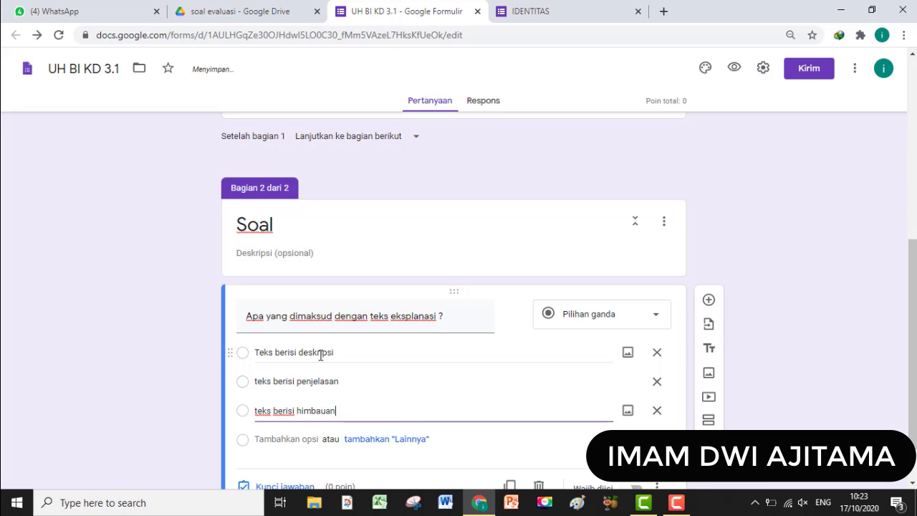
key("Return")
type("teks b")
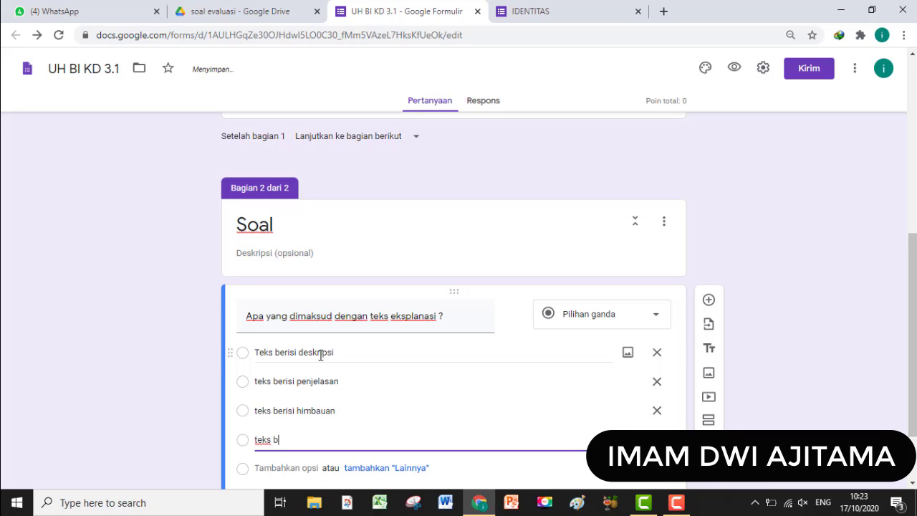
type("erisi larangan")
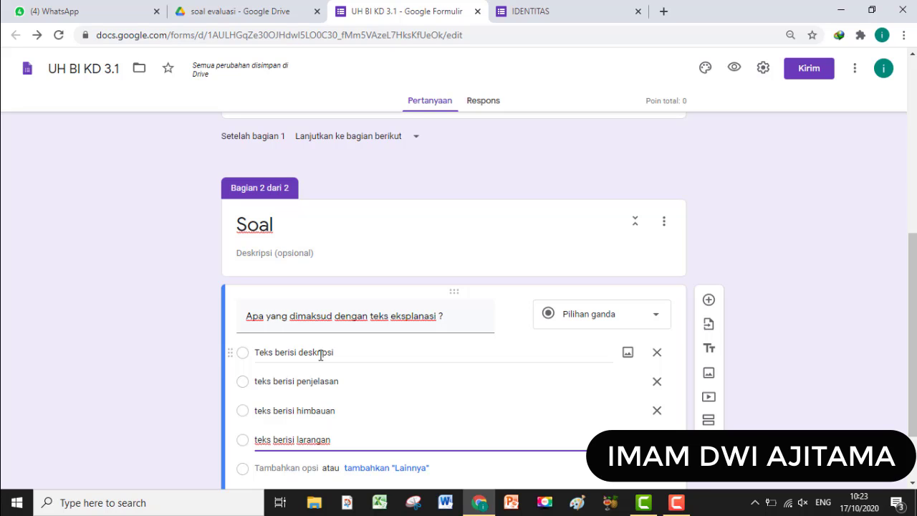
- Set the answer key to "teks berisi penjelasan" worth 5 points and make the question required
scroll(850, 273, "down", 1)
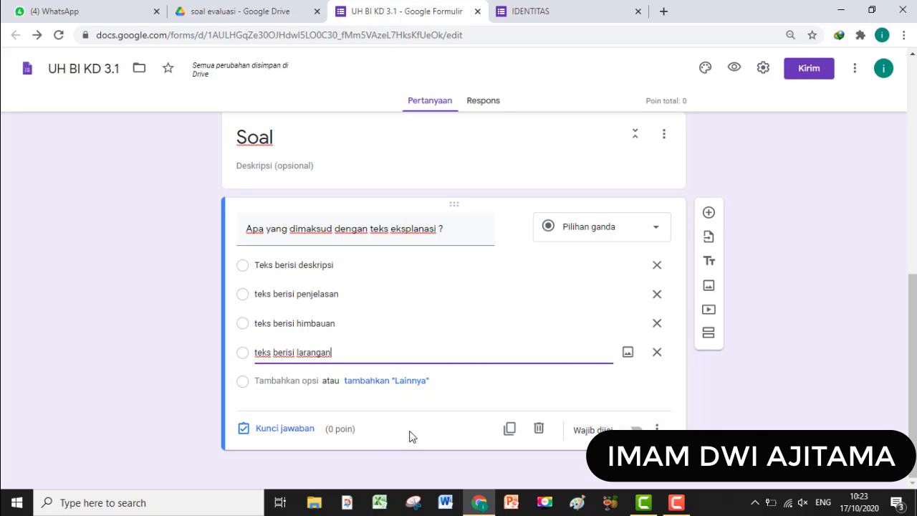
left_click(284, 428)
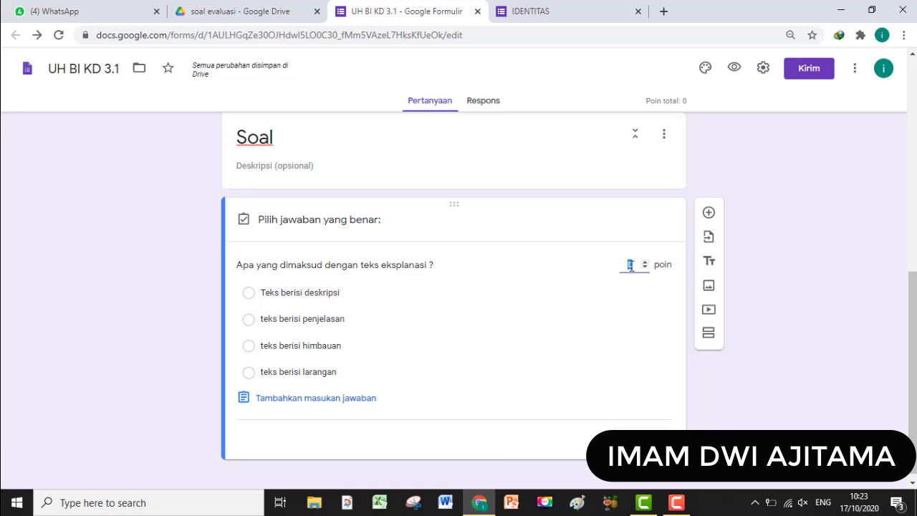
type("2")
left_click(811, 279)
left_click(249, 320)
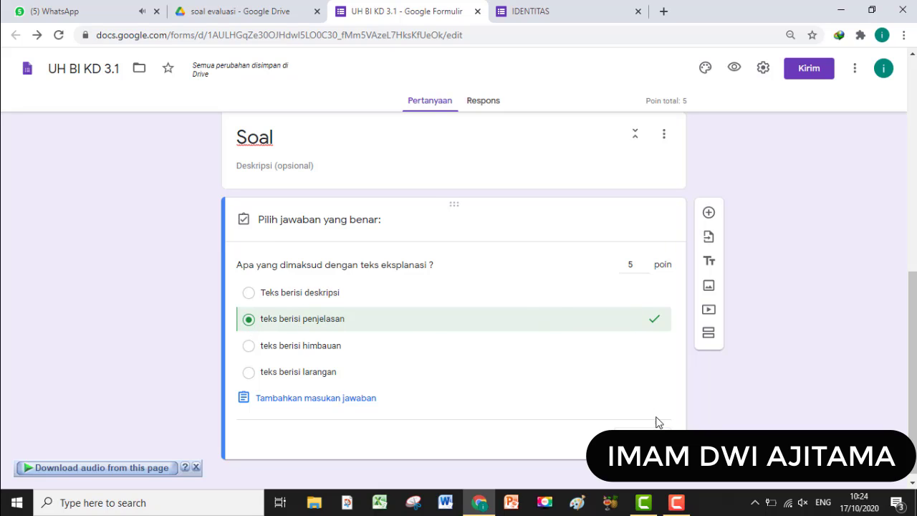
left_click(642, 440)
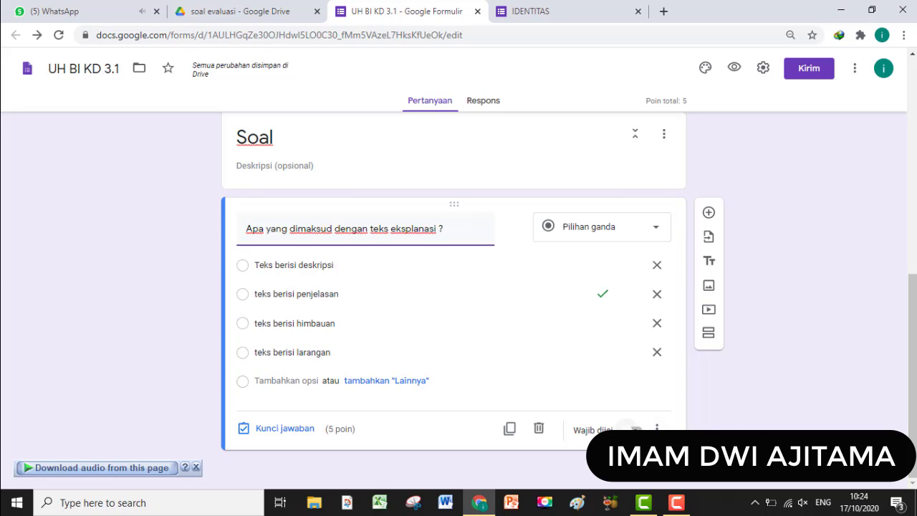
left_click(637, 429)
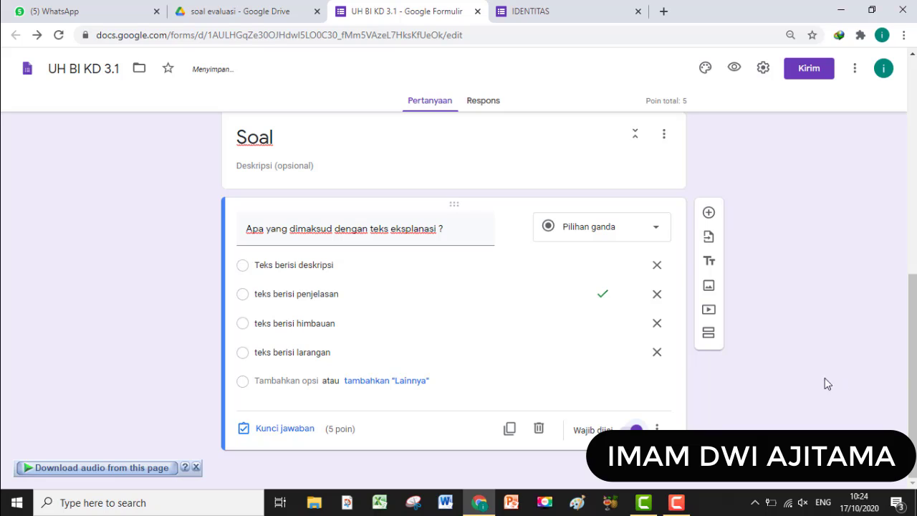
- Add a second Pilihan ganda question and attach the image "BI 1" from the Tema 1 folder inside 20202021 on drive D
left_click(709, 214)
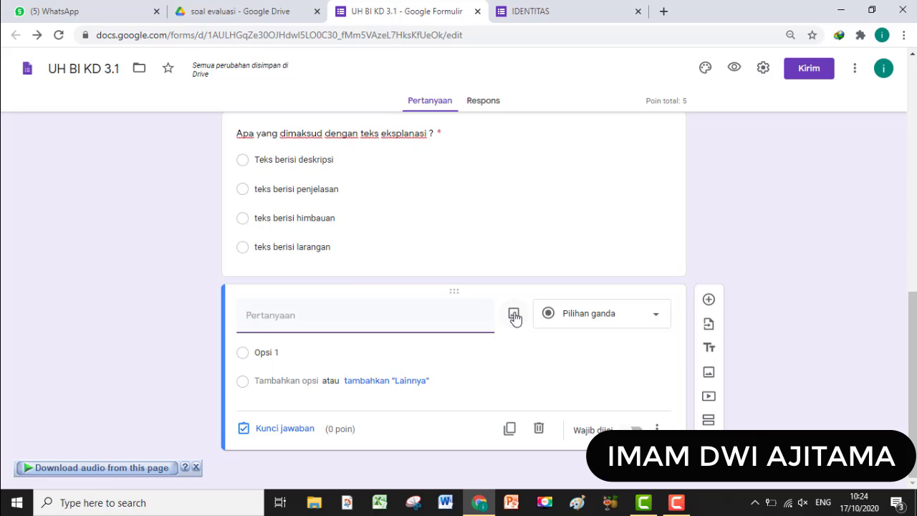
left_click(516, 316)
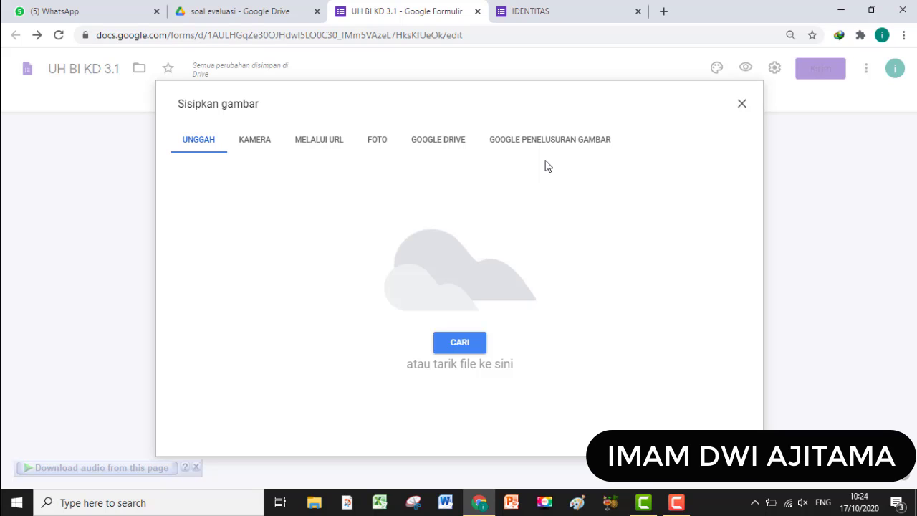
left_click(462, 344)
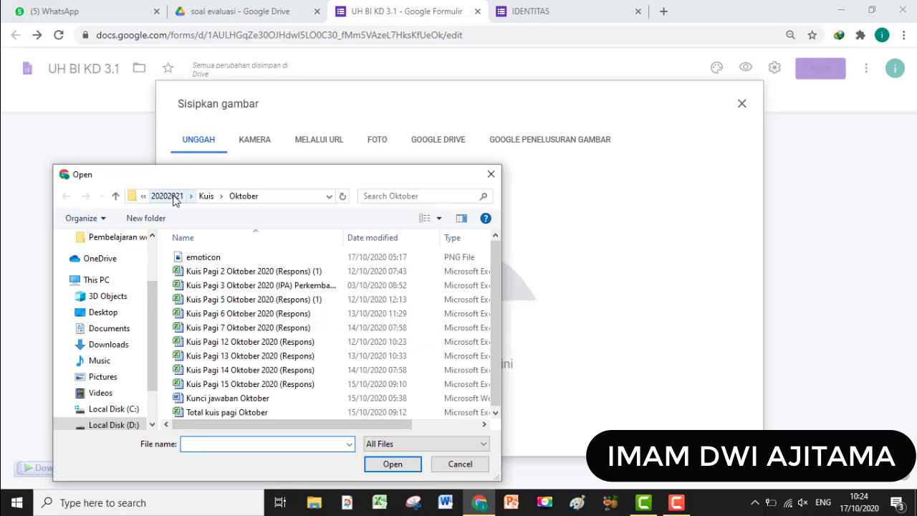
left_click(167, 196)
scroll(337, 321, "down", 3)
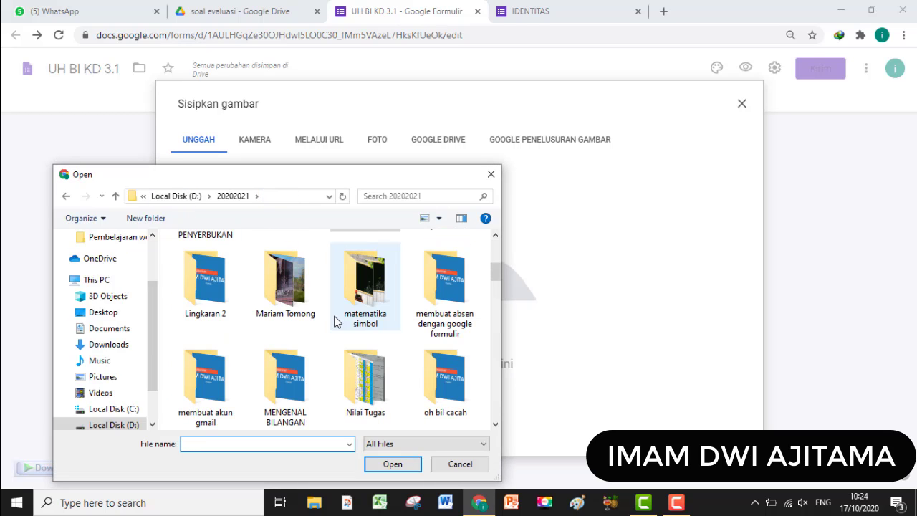
scroll(337, 322, "down", 3)
scroll(338, 326, "down", 2)
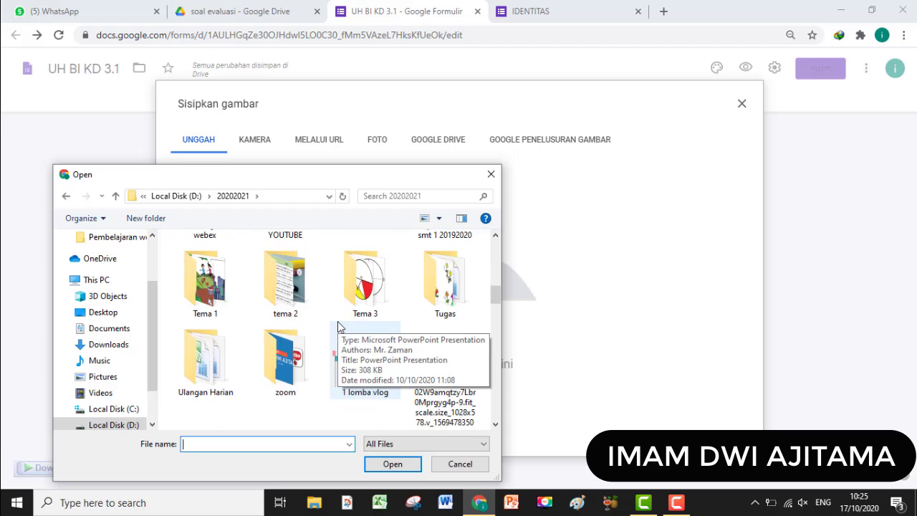
double_click(230, 308)
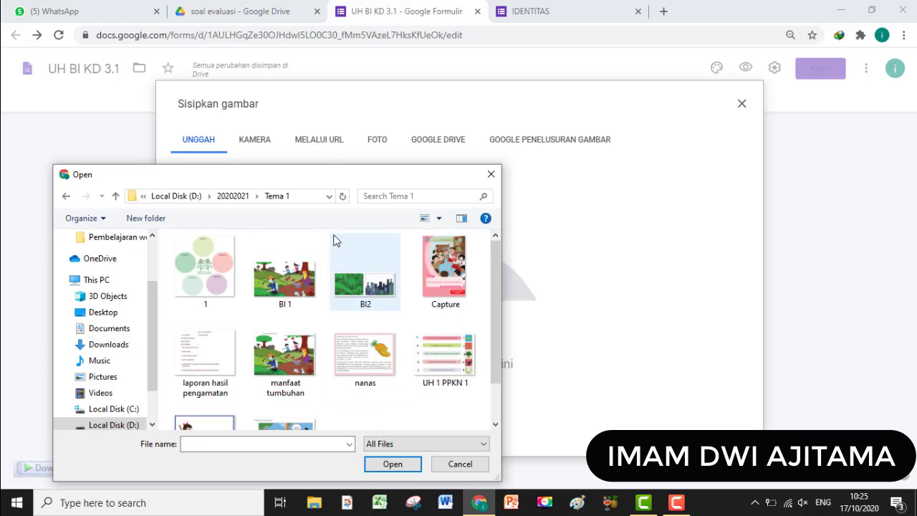
left_click(283, 279)
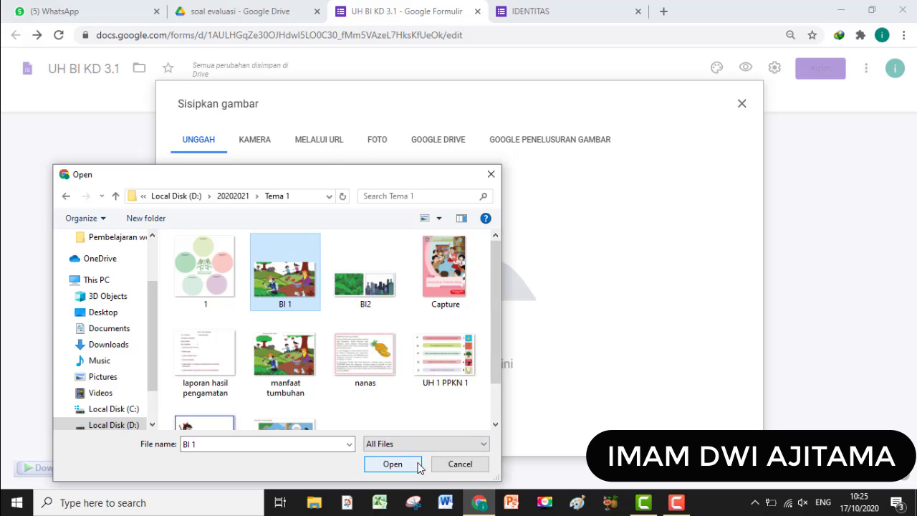
left_click(393, 464)
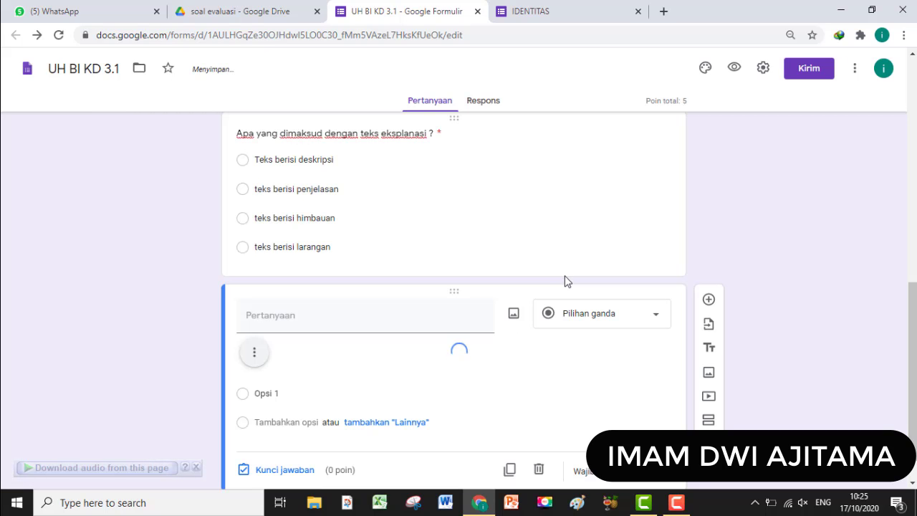
- Shrink the second question's picture proportionally to about half its width
scroll(531, 317, "down", 2)
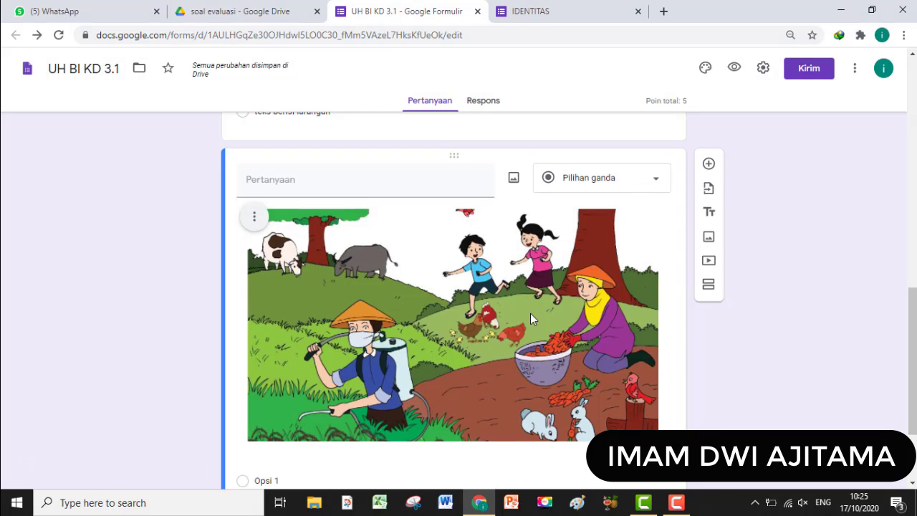
scroll(531, 318, "down", 1)
scroll(531, 317, "up", 1)
left_click(536, 311)
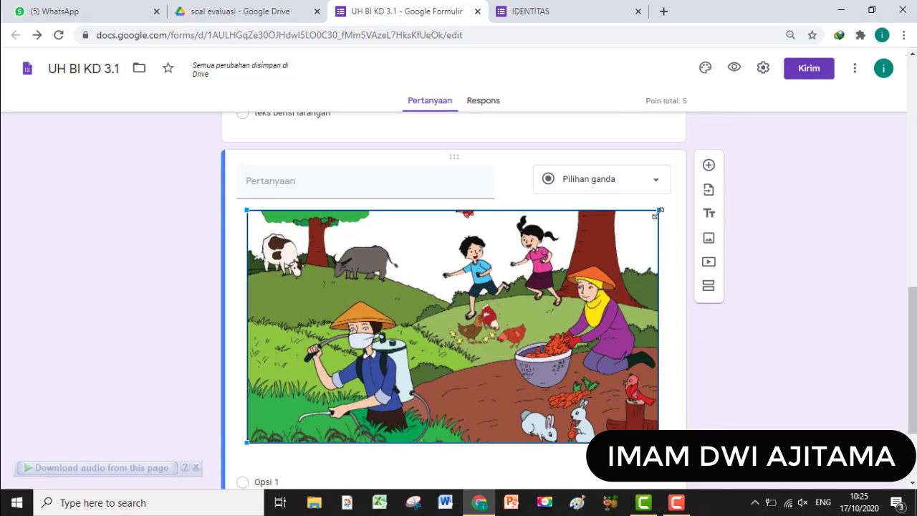
left_click_drag(657, 213, 451, 341)
- Enter "Apa warna wortel pada gambar tersebut ?" as the text of the picture question
scroll(501, 322, "up", 2)
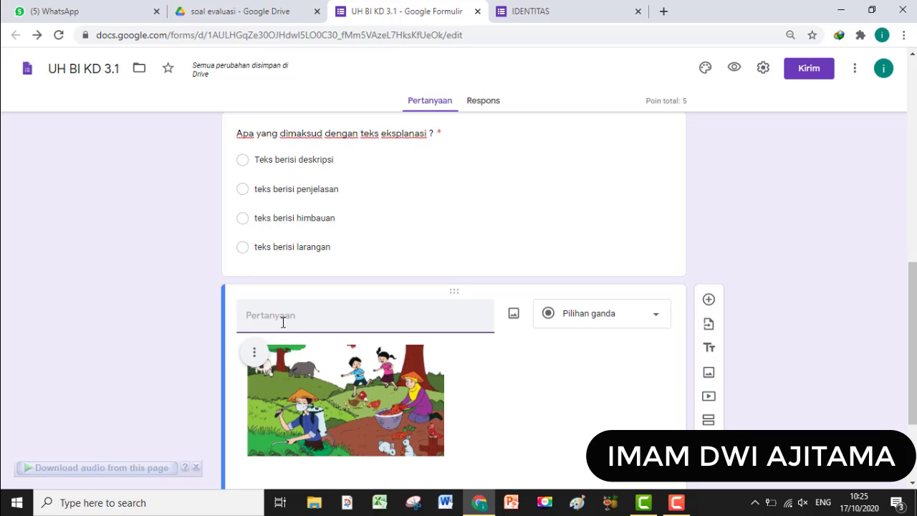
scroll(281, 319, "down", 1)
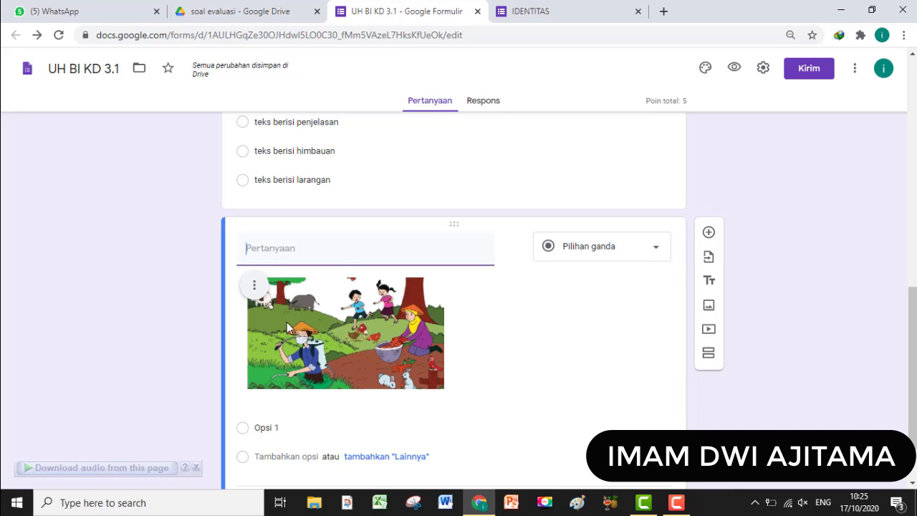
type("Apa warna ")
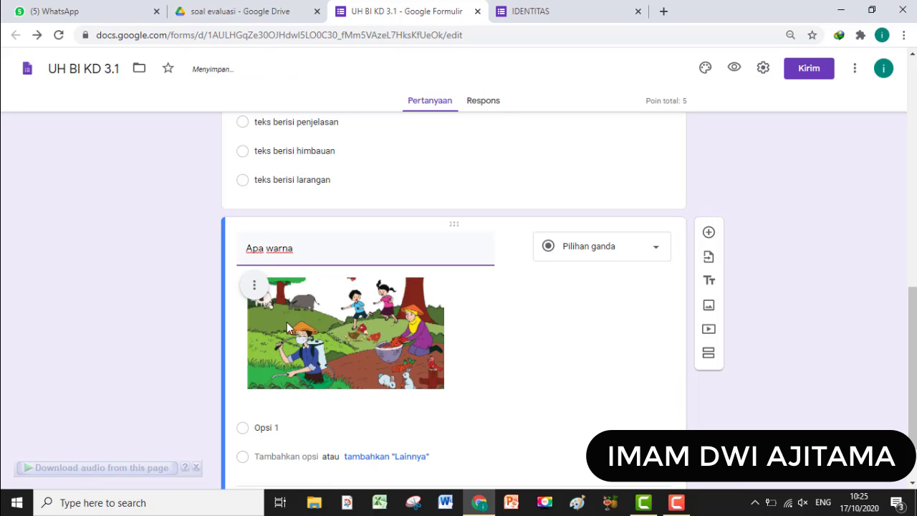
type("wo")
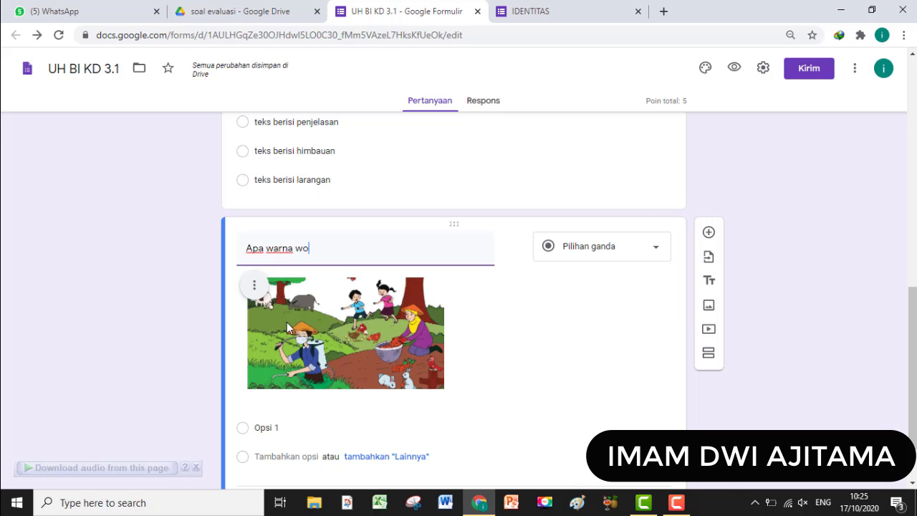
type("rtel")
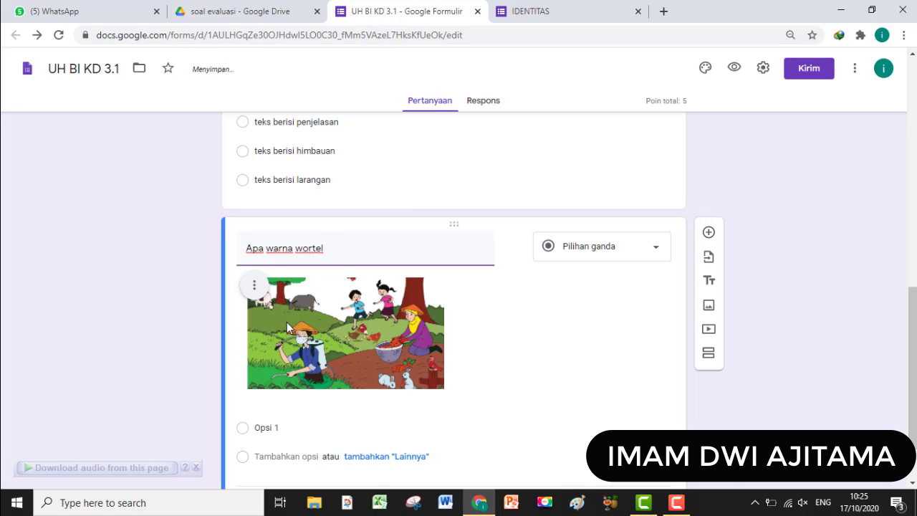
type(" pada gamabe=r")
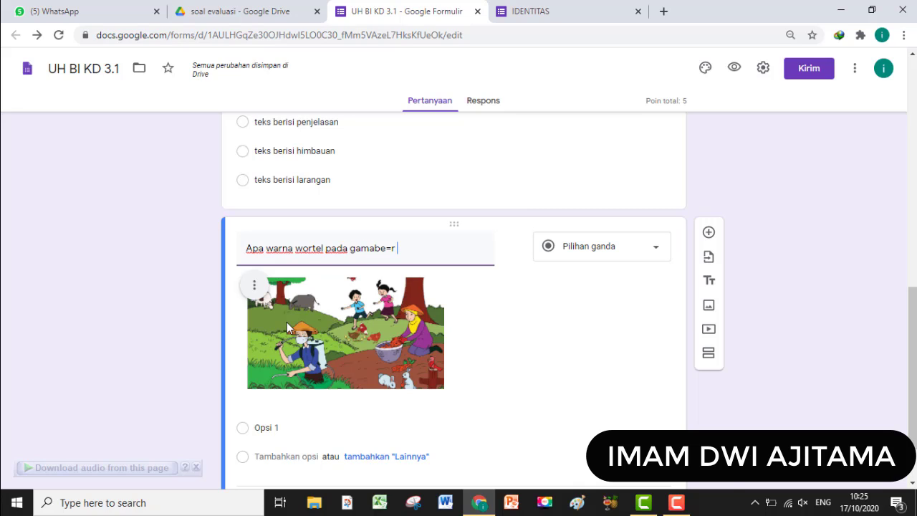
key("BackSpace")
key("BackSpace")
key("BackSpace")
key("BackSpace")
key("BackSpace")
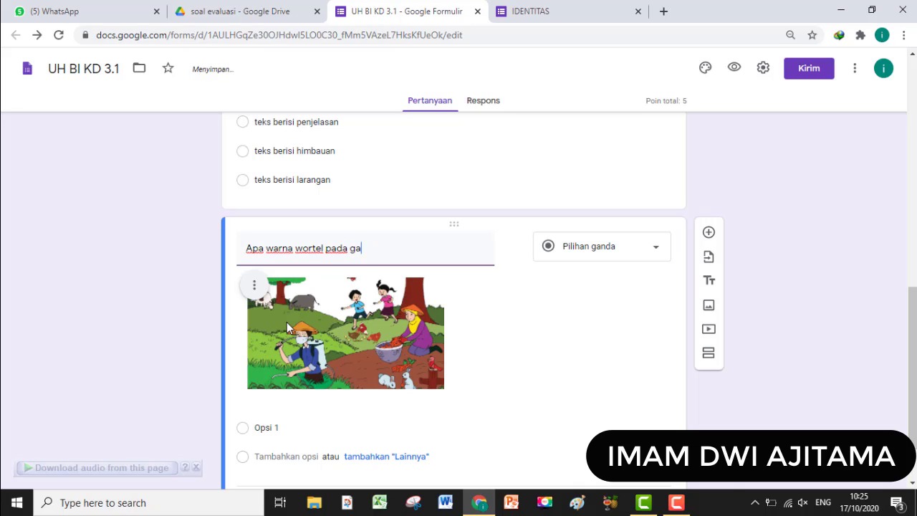
type("m")
key("BackSpace")
type("mbar tersebut ")
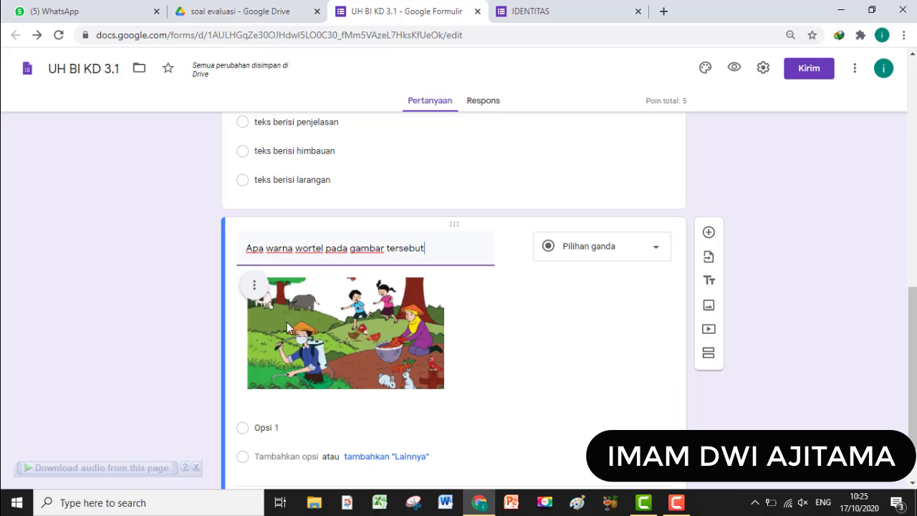
type("?")
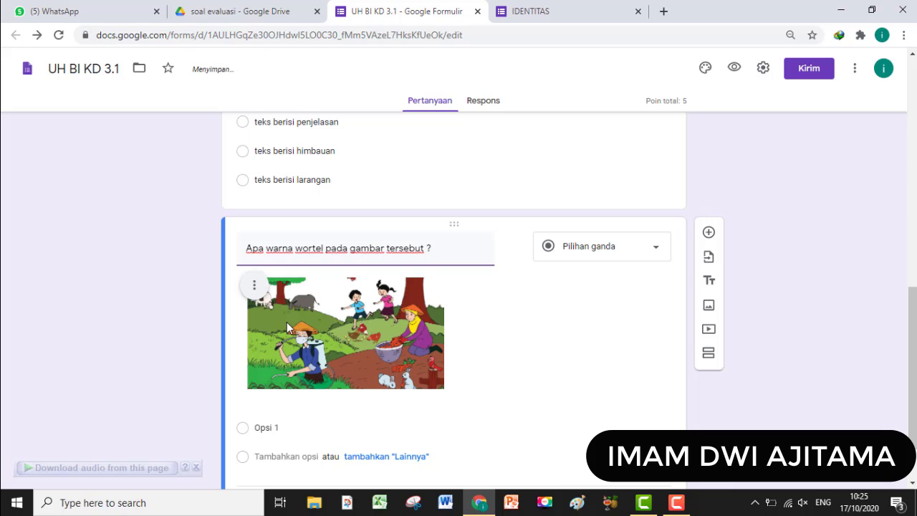
- Enter "Merah", "Hijau", "biru" and "jingga" as the answer options of the carrot picture question
scroll(273, 387, "down", 1)
left_click(274, 357)
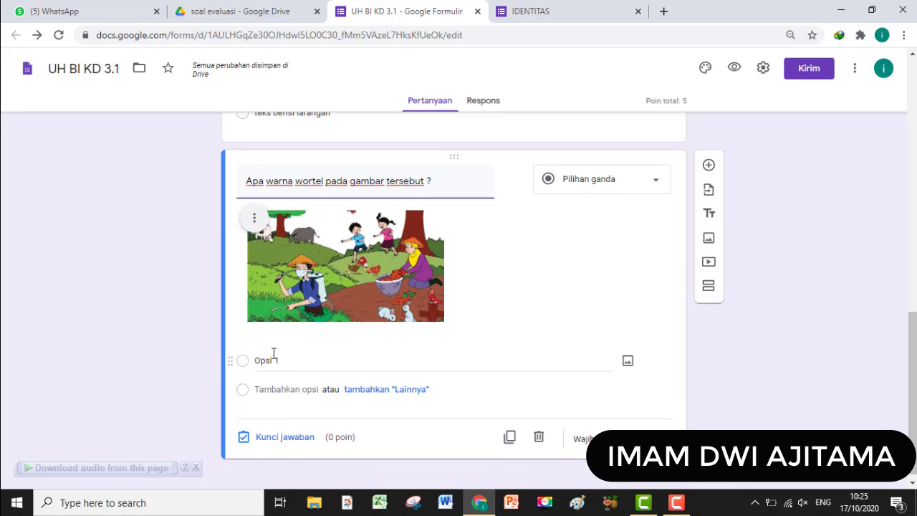
left_click(273, 360)
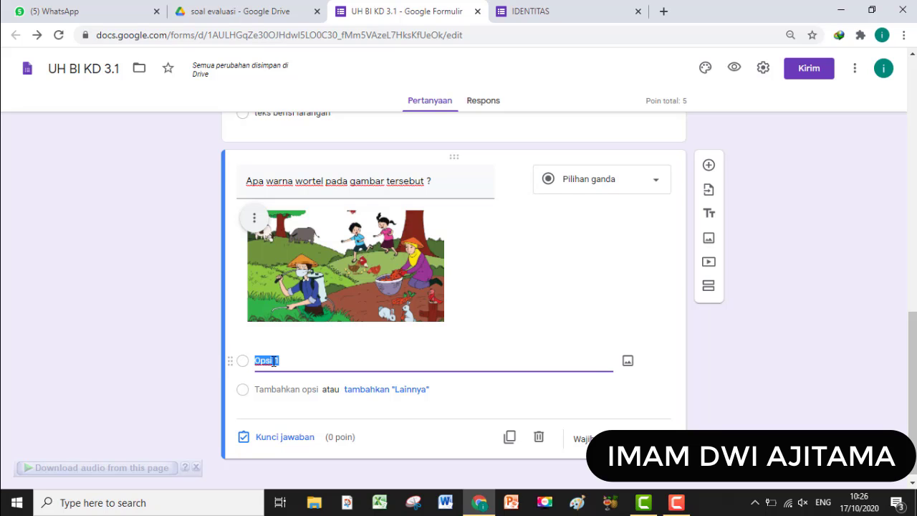
type("Merah Hijau biru jingga")
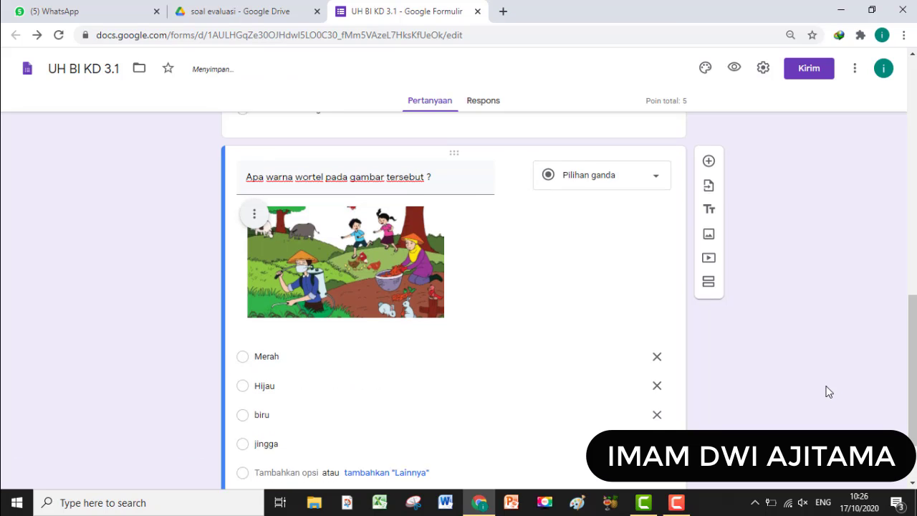
- Set the picture question's answer key to "jingga" worth 6 points and make the question required
scroll(802, 369, "down", 1)
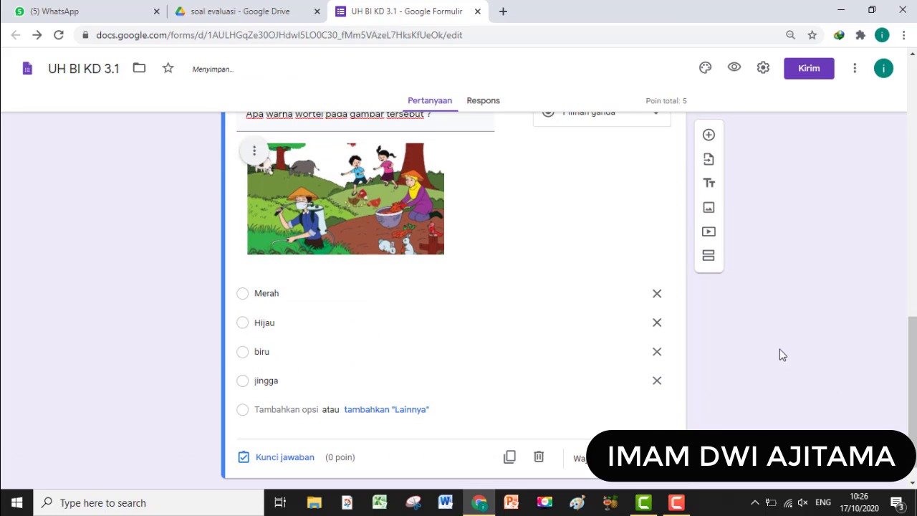
left_click(268, 457)
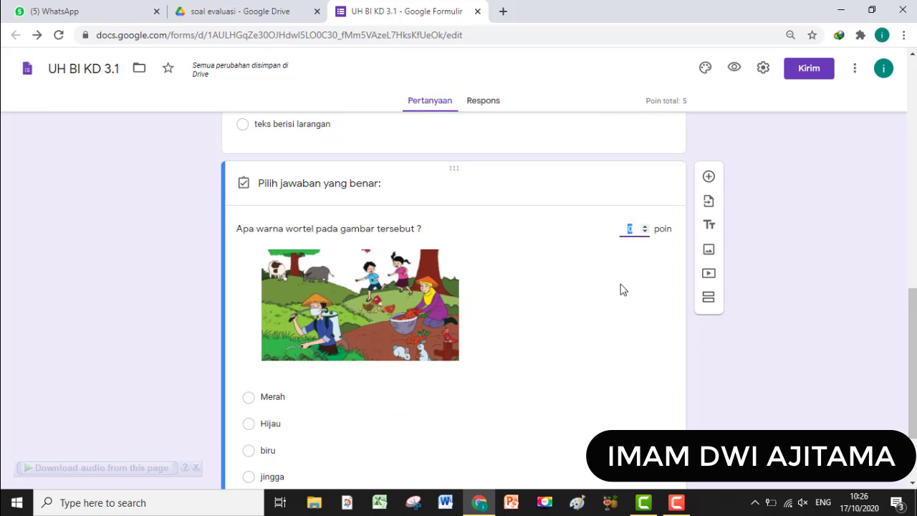
scroll(622, 288, "down", 2)
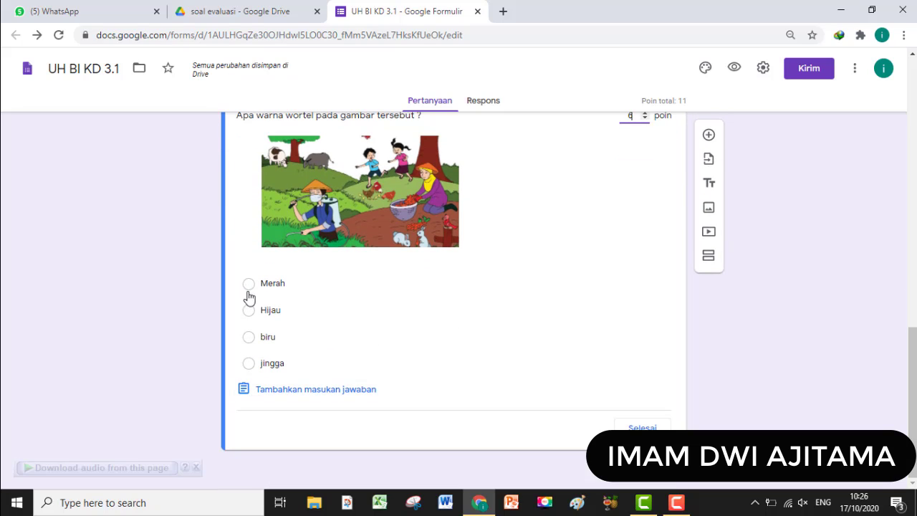
left_click(249, 364)
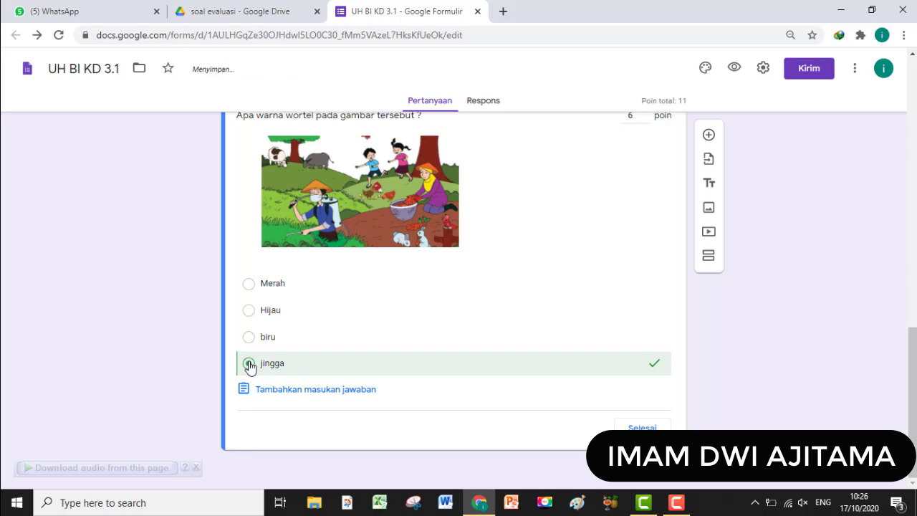
left_click(642, 428)
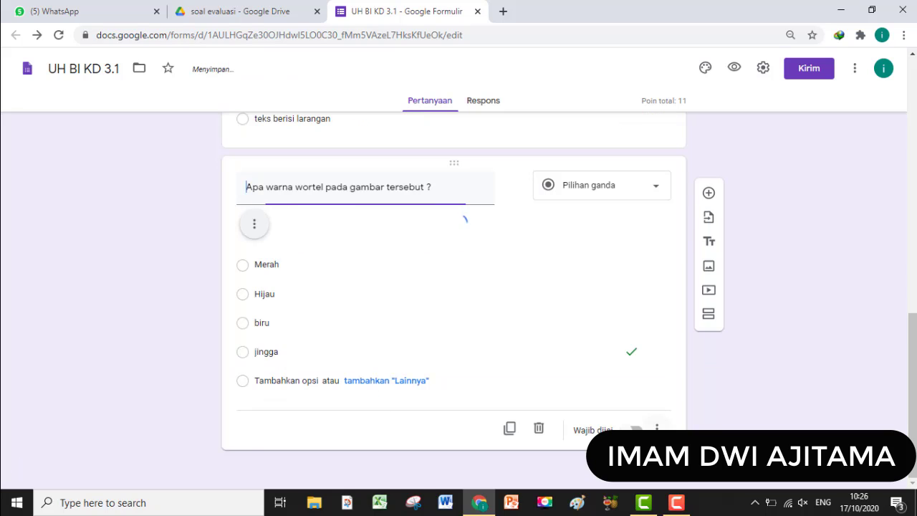
scroll(459, 279, "down", 2)
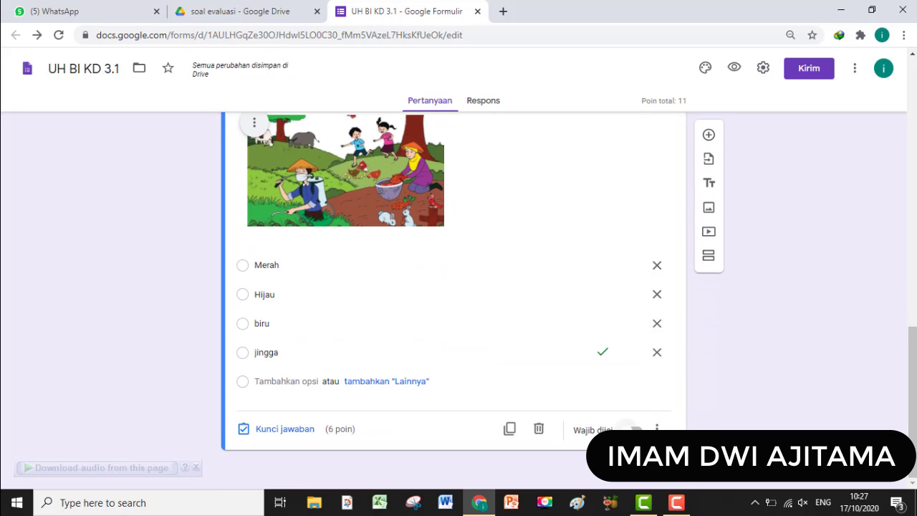
left_click(635, 428)
scroll(779, 356, "up", 5)
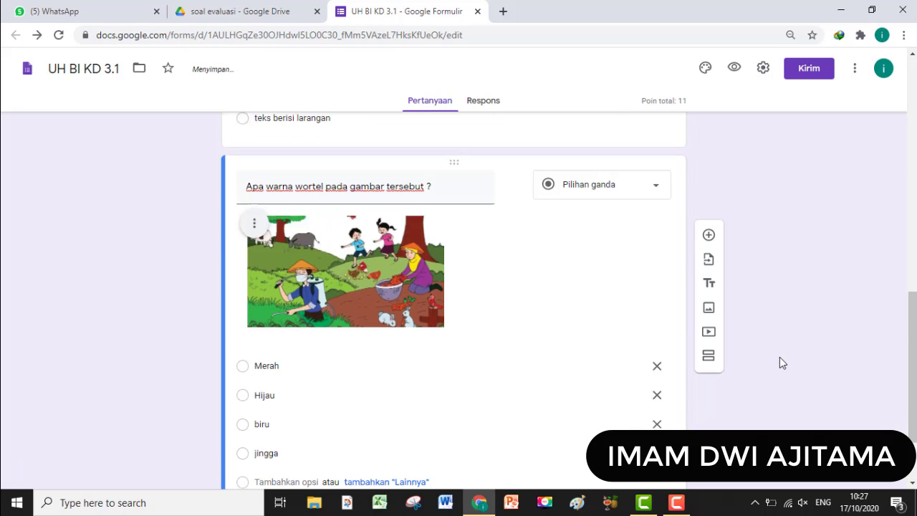
- Set the picture question's score to 50 points in its answer key
scroll(779, 344, "down", 4)
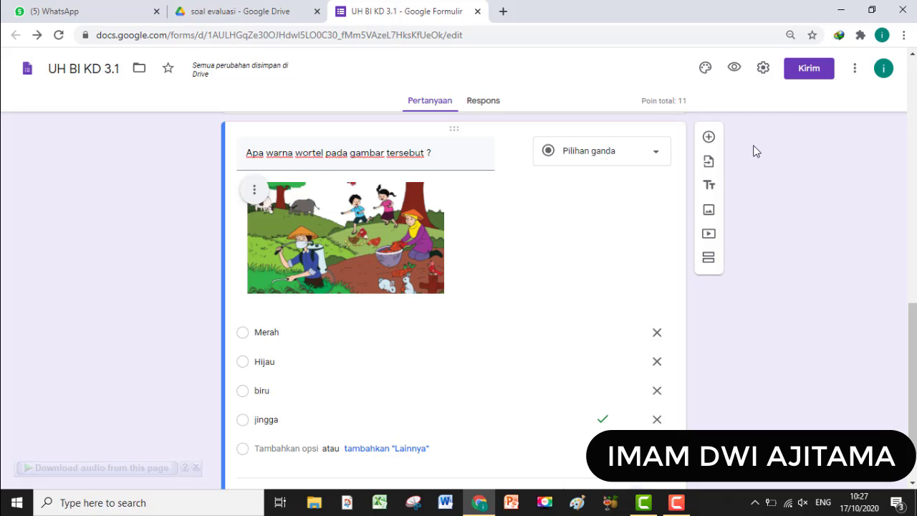
scroll(644, 216, "up", 1)
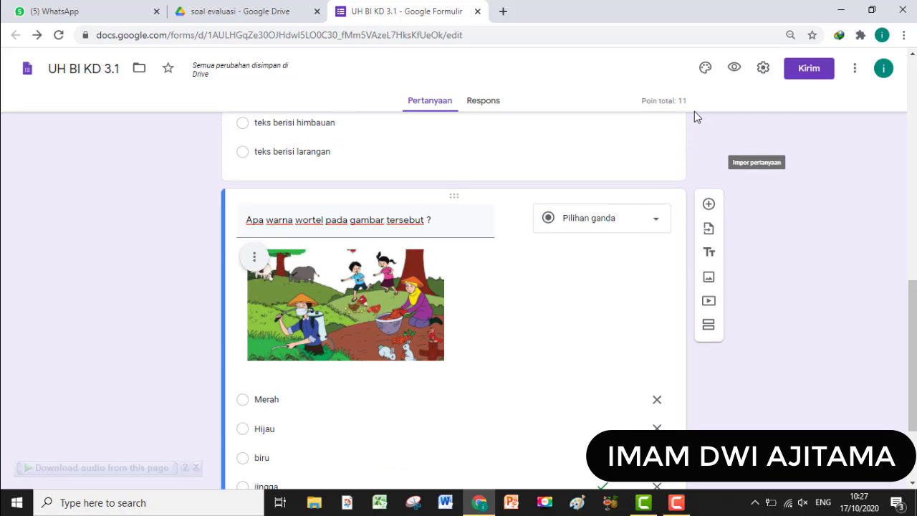
scroll(630, 172, "down", 2)
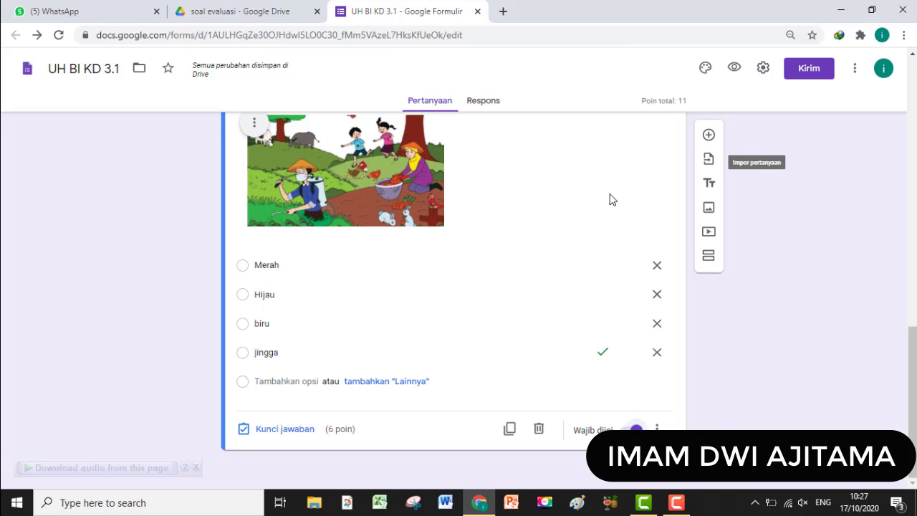
scroll(609, 197, "up", 4)
scroll(609, 201, "down", 4)
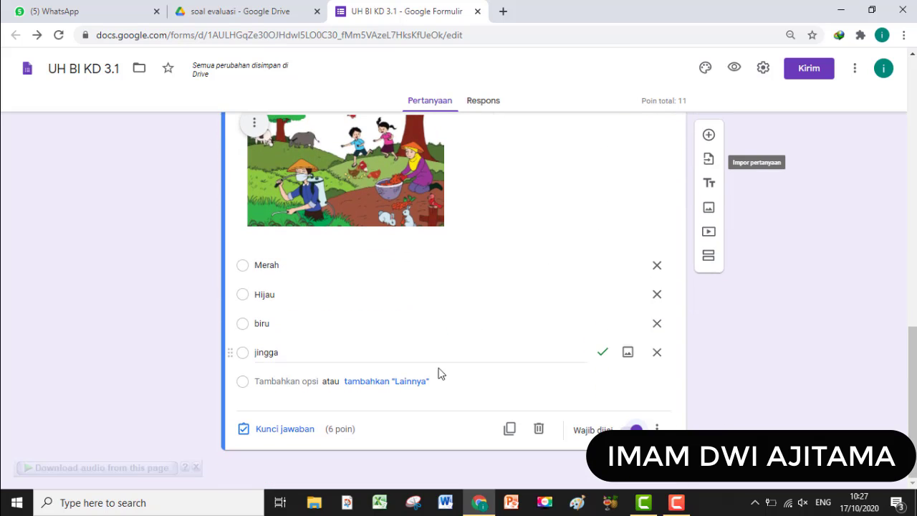
left_click(290, 435)
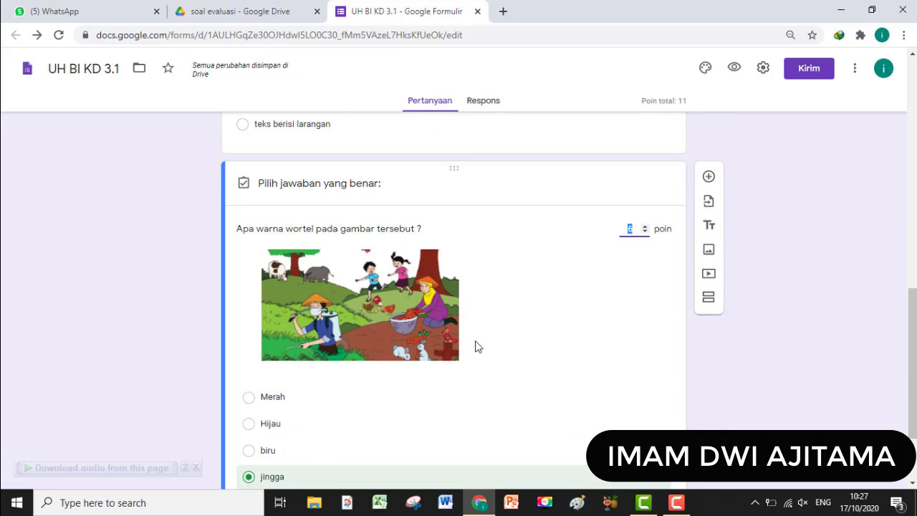
type("50")
scroll(788, 311, "down", 2)
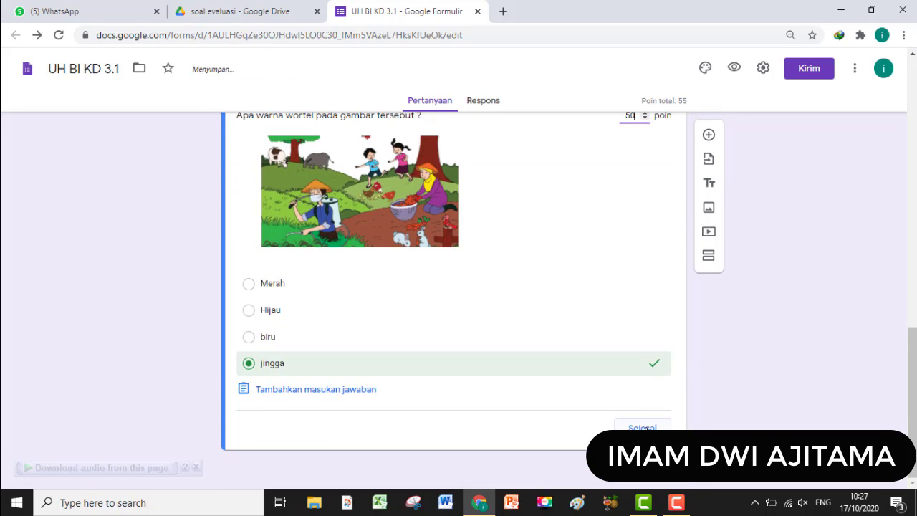
left_click(643, 428)
- Set the score of the "Apa yang dimaksud dengan teks eksplanasi ?" question to 50 points in its answer key
scroll(760, 355, "up", 3)
left_click(411, 260)
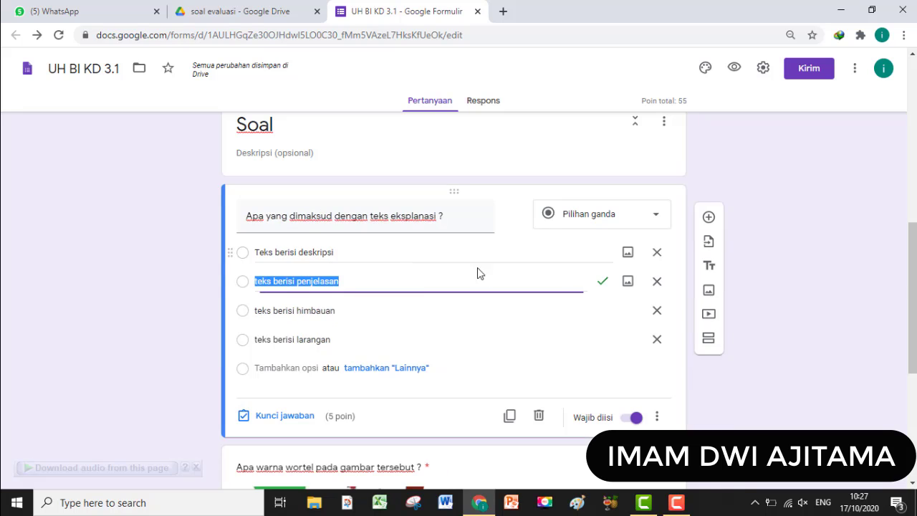
left_click(285, 421)
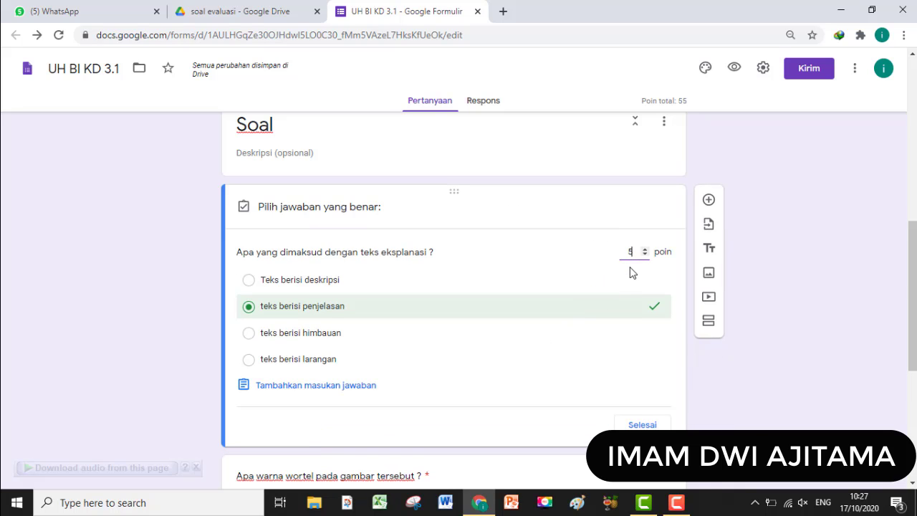
type("0")
left_click(643, 425)
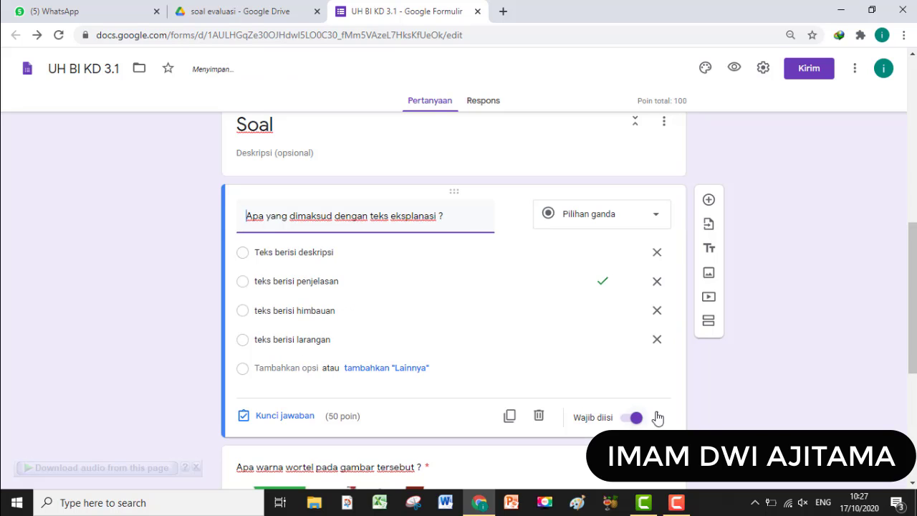
scroll(747, 217, "up", 3)
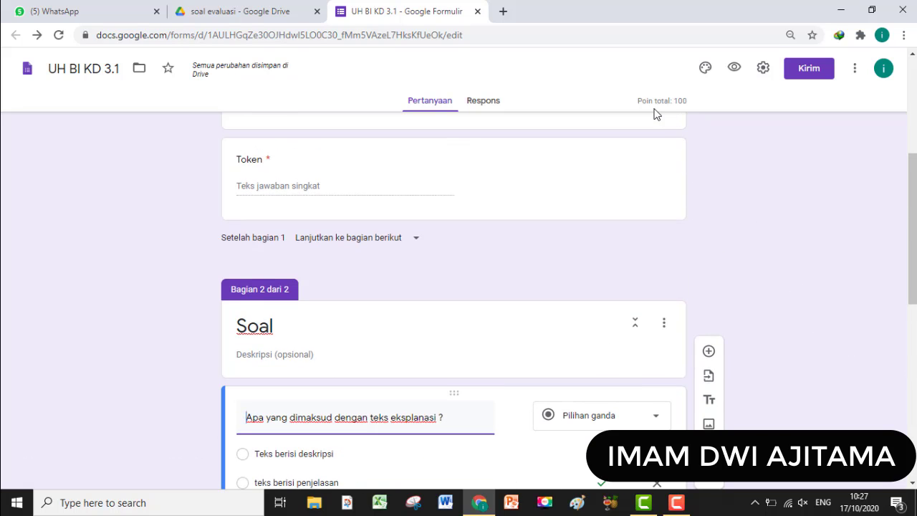
- Open the form preview and fill in the student's name and 9 as the Nomor Absen
left_click(734, 73)
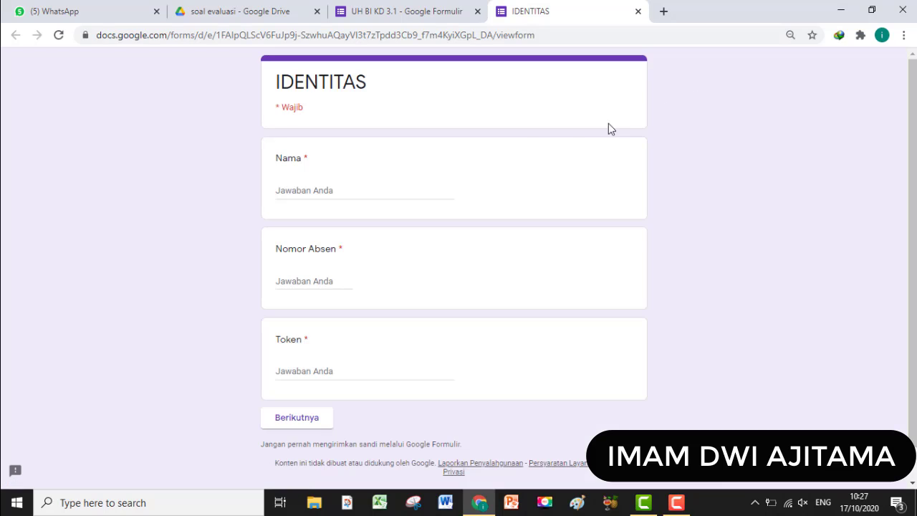
left_click(330, 194)
type("a")
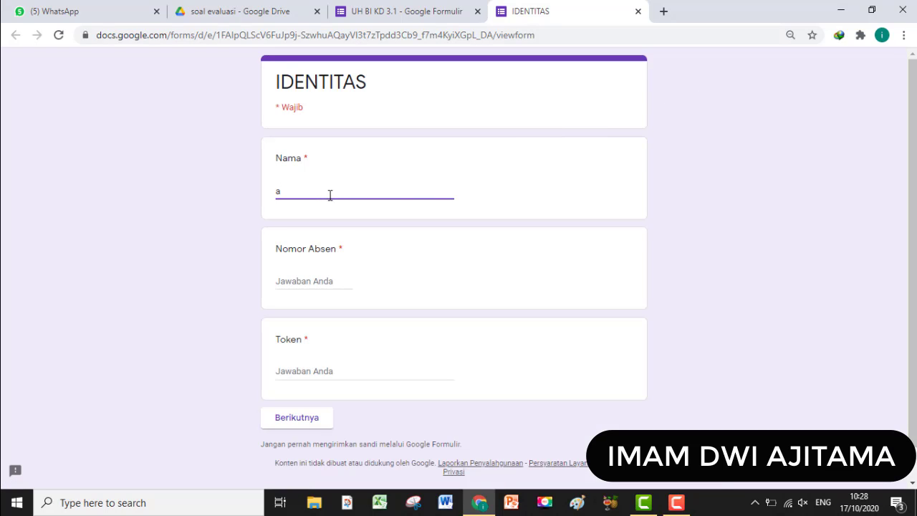
key("BackSpace")
type("Andi")
left_click(310, 279)
type("9")
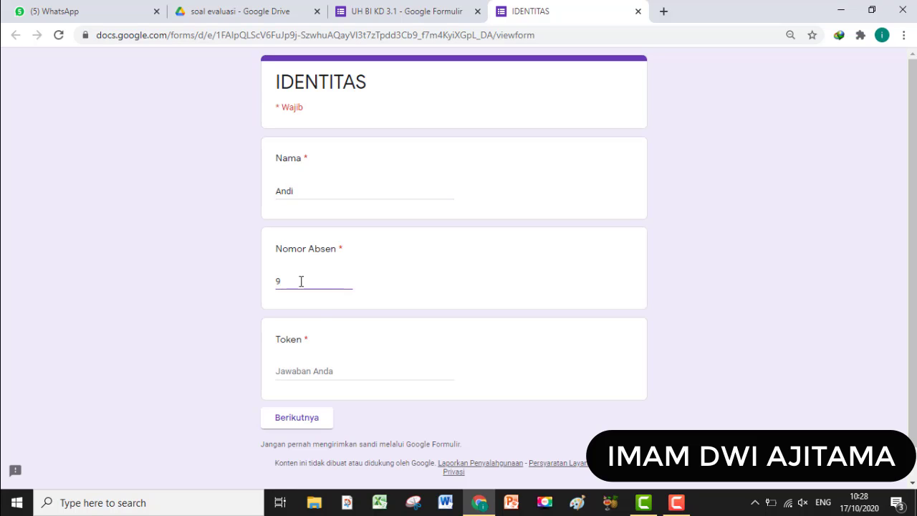
- Try to continue to the next section with an incorrect word in the Token field
left_click(317, 374)
type("kuda")
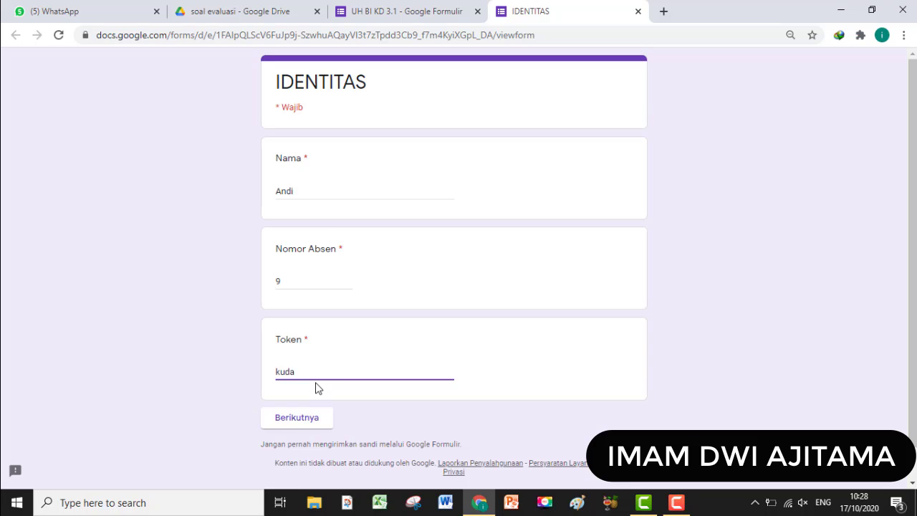
scroll(322, 376, "down", 1)
left_click(307, 384)
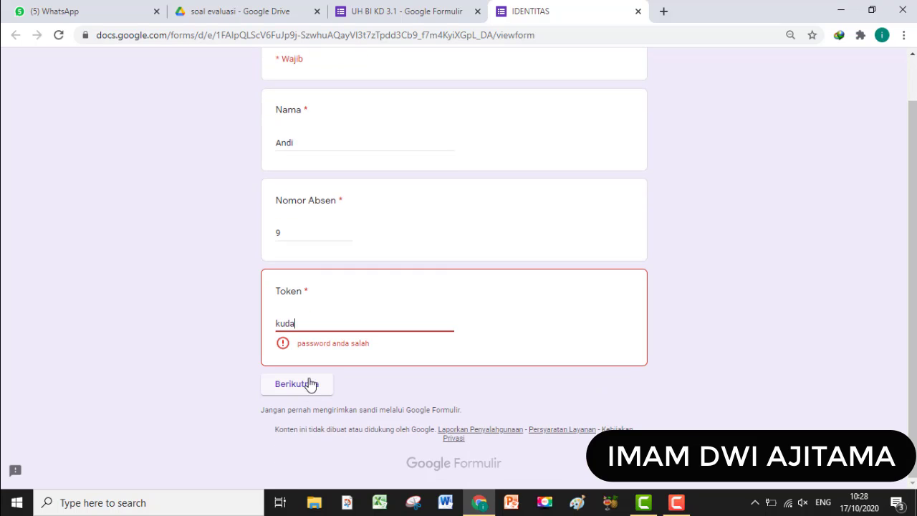
- Replace the Token entry with the correct token and continue to the Soal section
double_click(279, 321)
type("rumus")
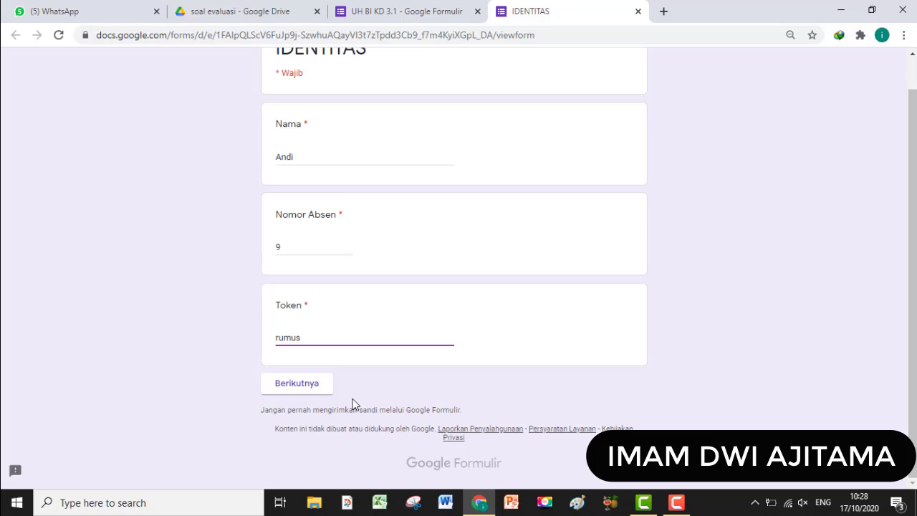
left_click(297, 384)
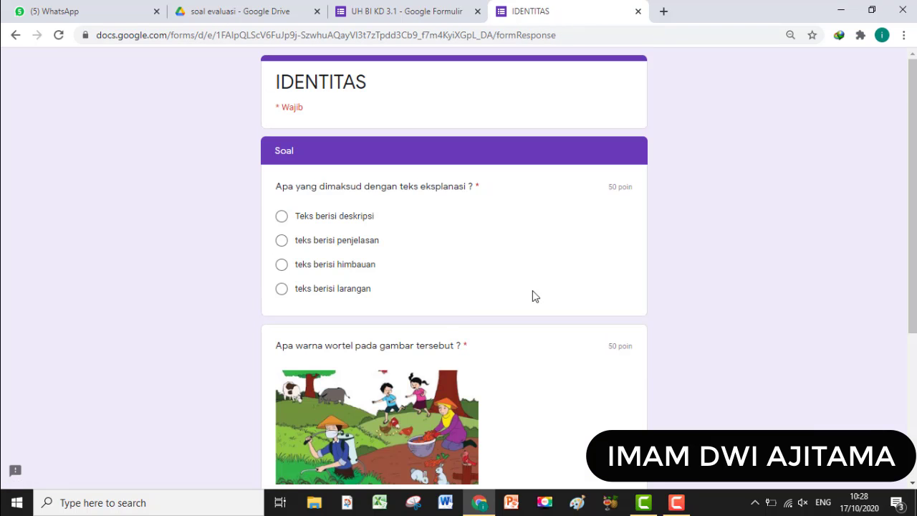
- Answer the first question with "teks berisi penjelasan" and the picture question with "Merah", and submit the form
scroll(716, 272, "down", 2)
scroll(709, 274, "up", 1)
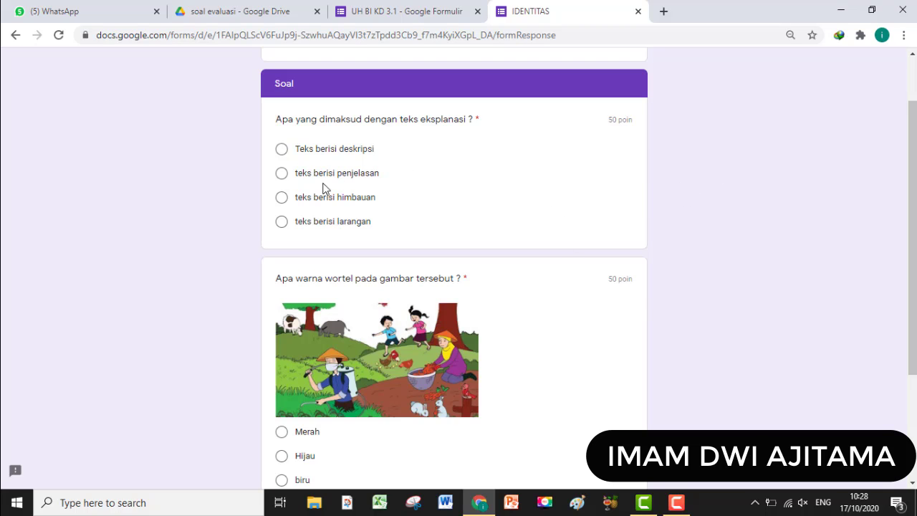
left_click(282, 174)
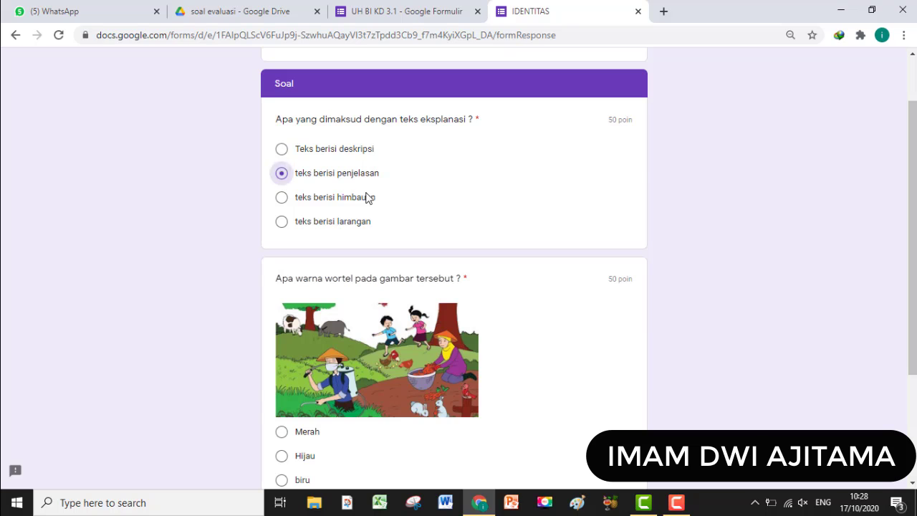
scroll(733, 265, "down", 2)
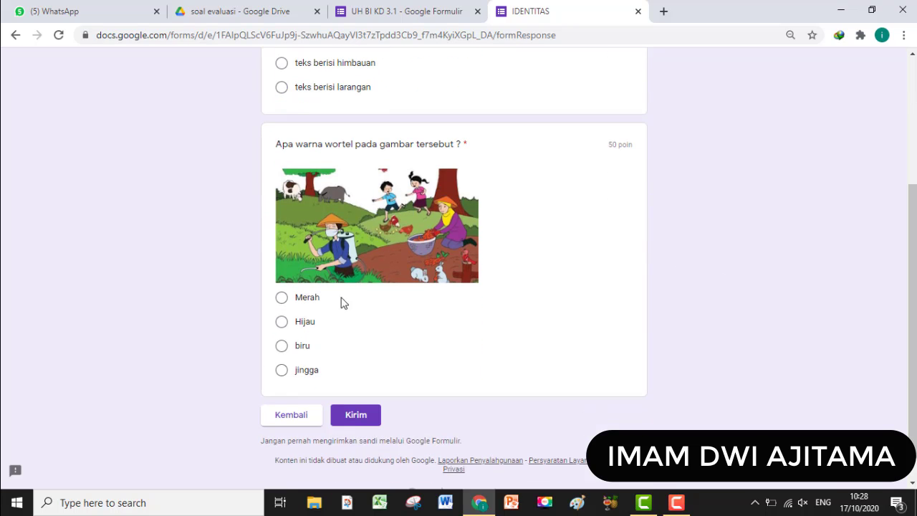
left_click(282, 297)
left_click(357, 415)
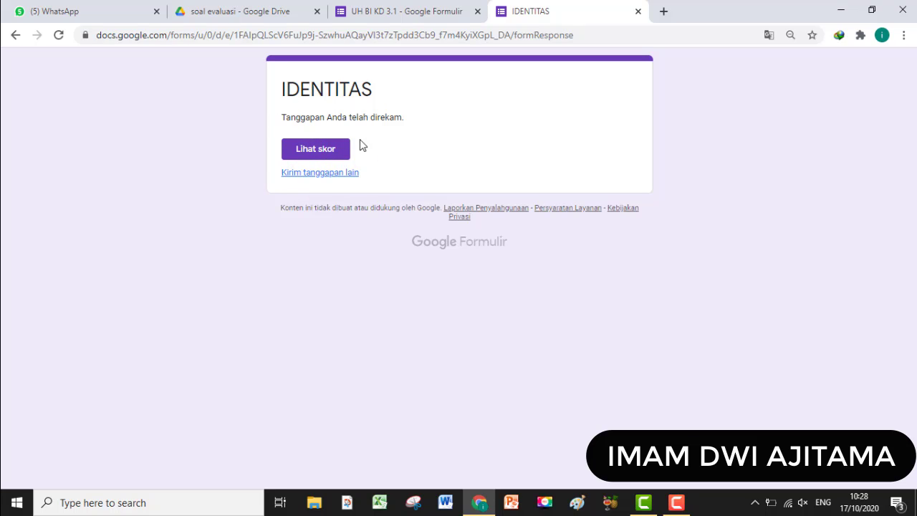
- View the score of the submitted response and examine the points given per question and the total score's status
left_click(324, 154)
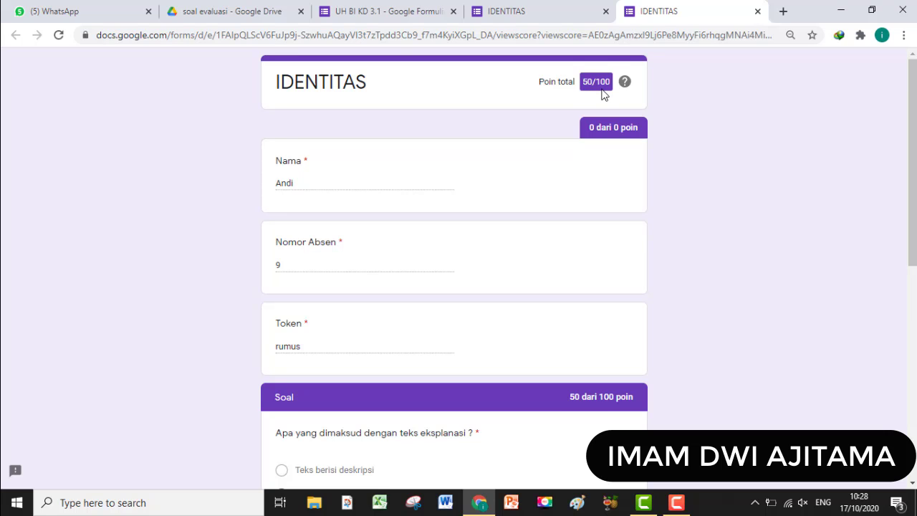
scroll(604, 94, "down", 6)
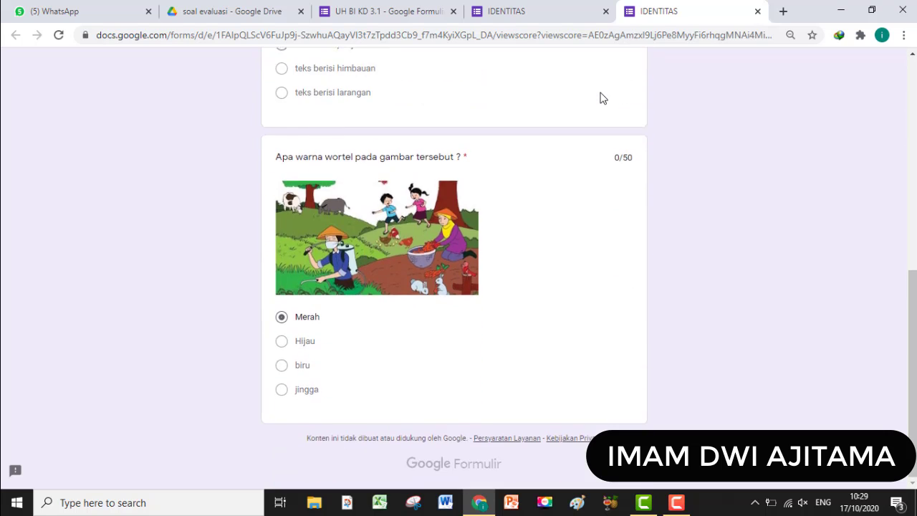
scroll(602, 97, "up", 8)
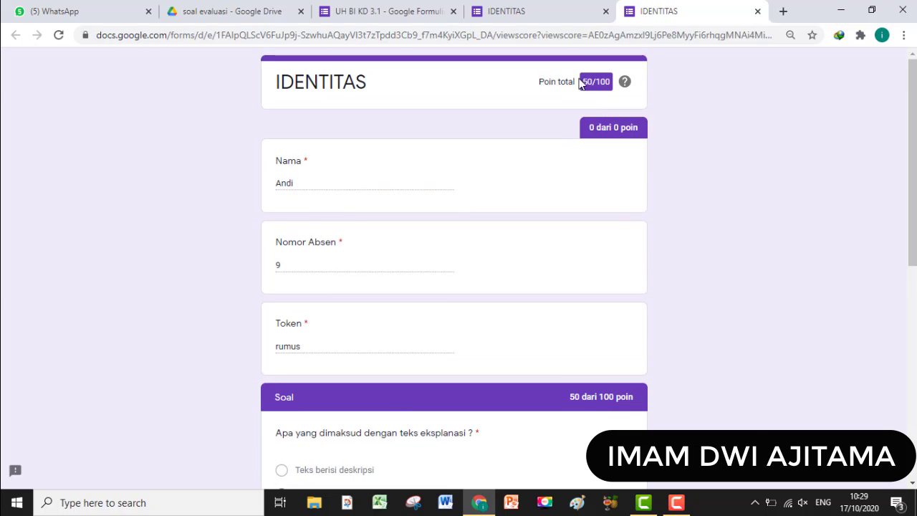
mouse_move(634, 80)
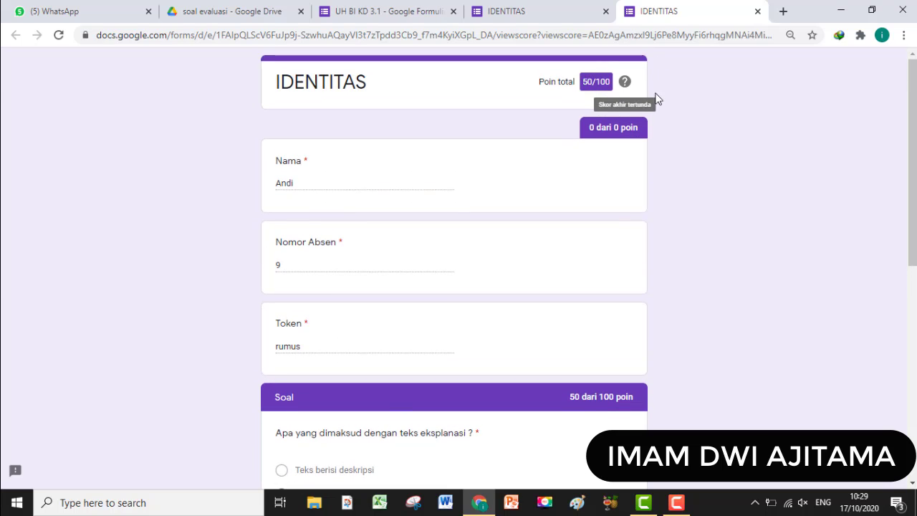
- Close the score and submission confirmation pages and view the response summary of the form UH BI KD 3.1
left_click(757, 11)
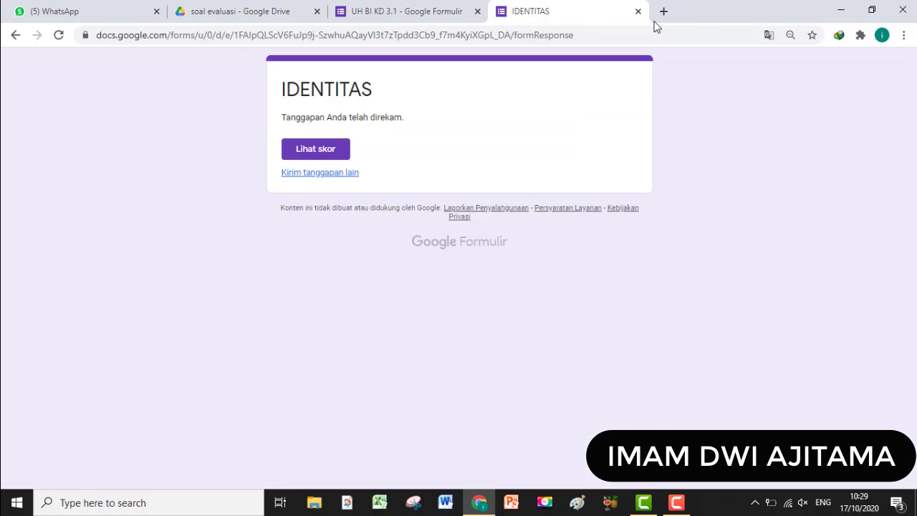
left_click(638, 11)
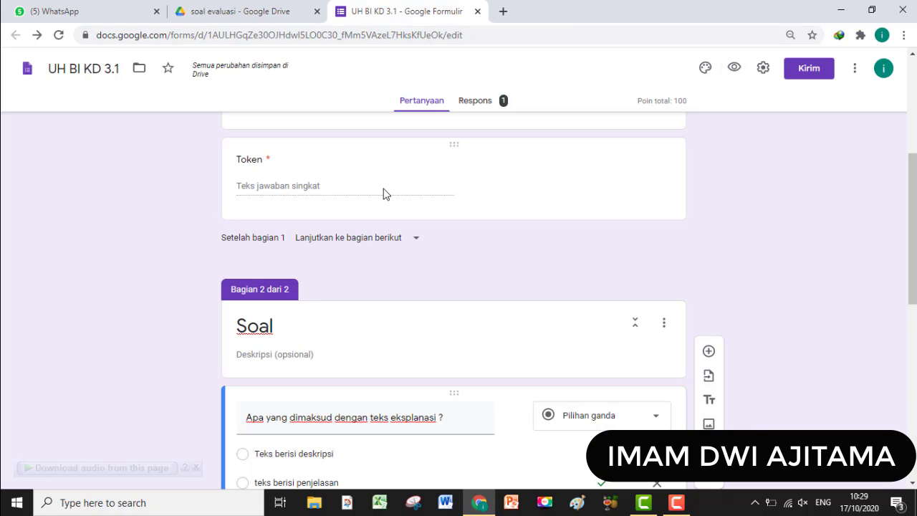
left_click(476, 106)
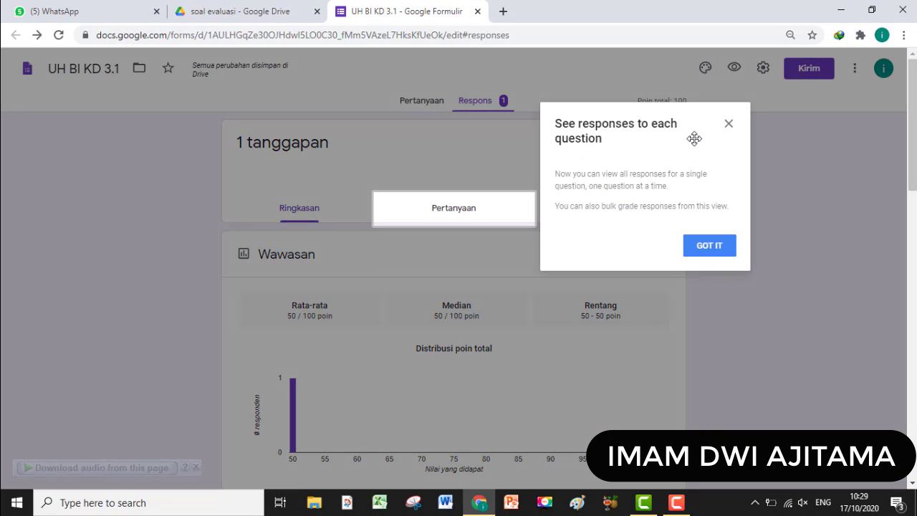
left_click(730, 128)
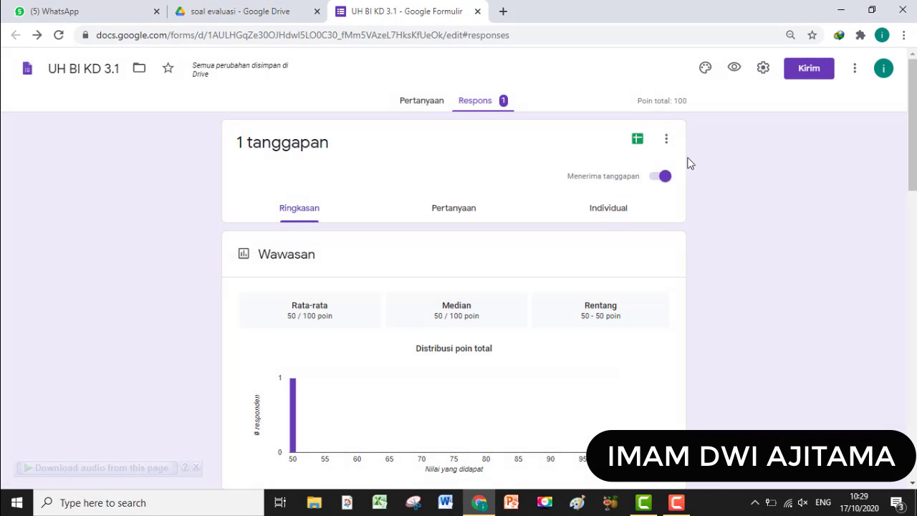
- Create a new spreadsheet named "UH BI KD 3.1 (Respons)" for the form responses and examine the recorded score
left_click(637, 140)
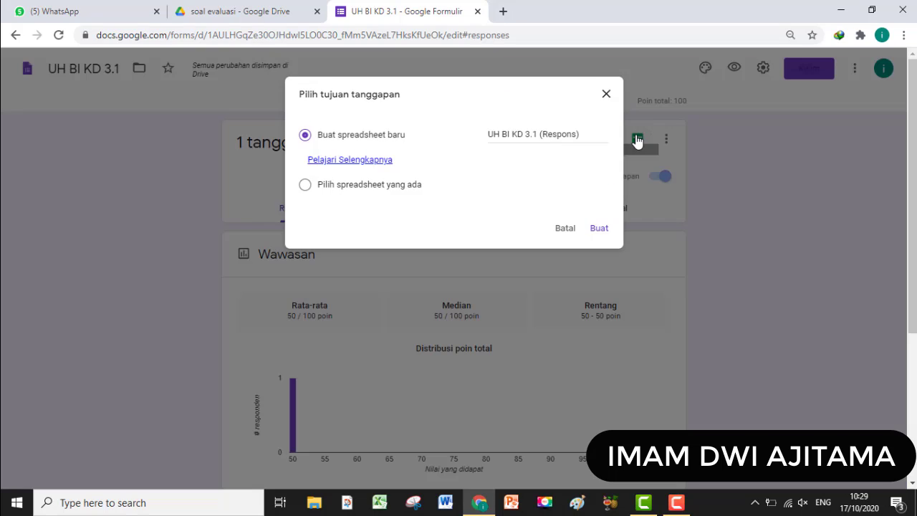
left_click(600, 230)
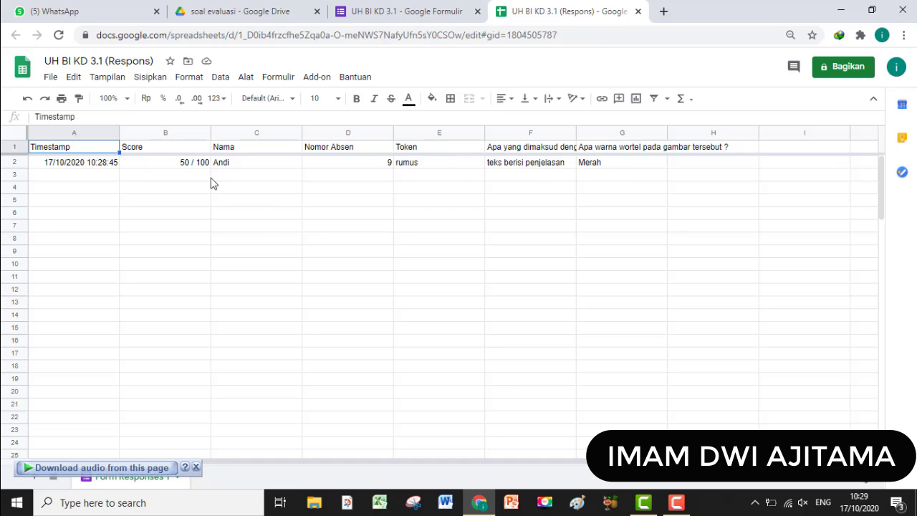
left_click(183, 162)
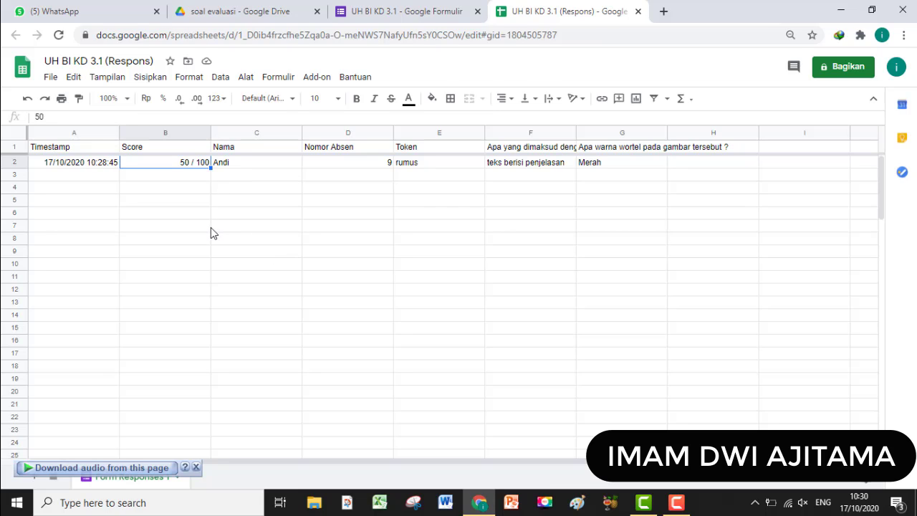
- Download the response spreadsheet as a Microsoft Excel (.xlsx) file and dismiss the audio download overlay
left_click(51, 77)
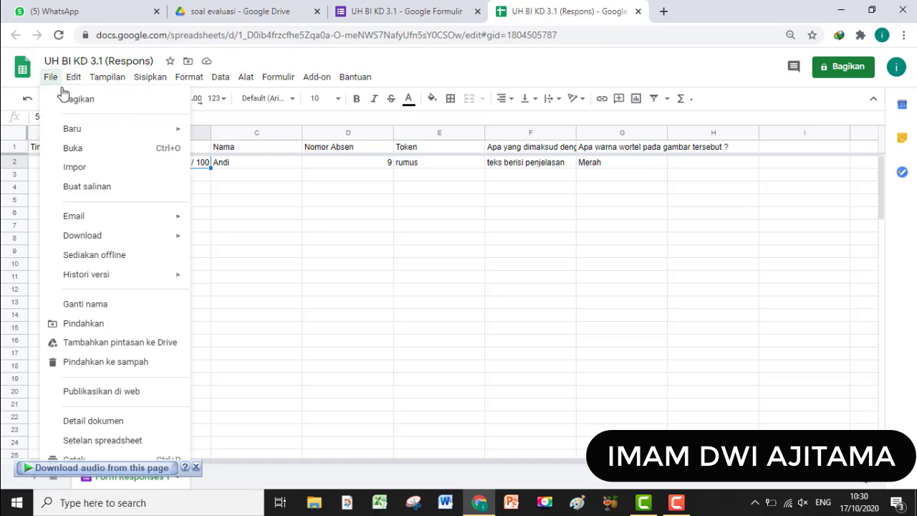
left_click(320, 315)
left_click(52, 78)
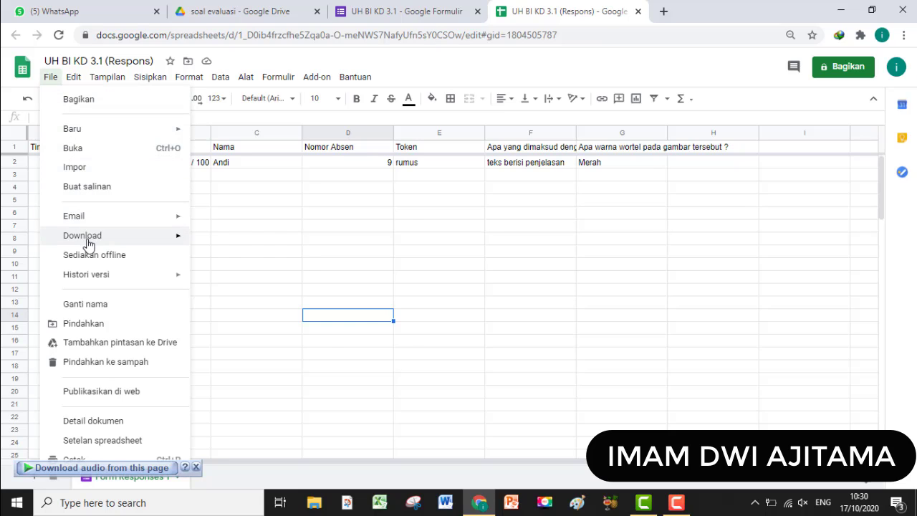
mouse_move(110, 242)
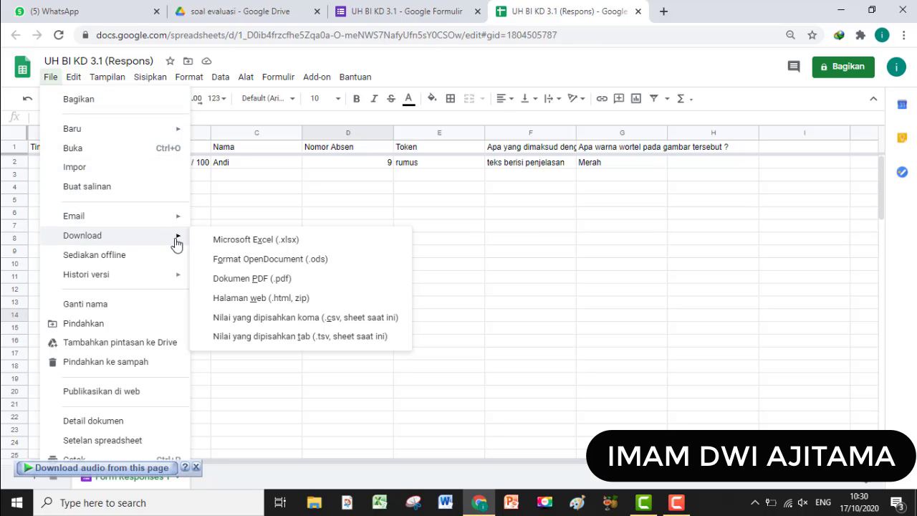
left_click(284, 240)
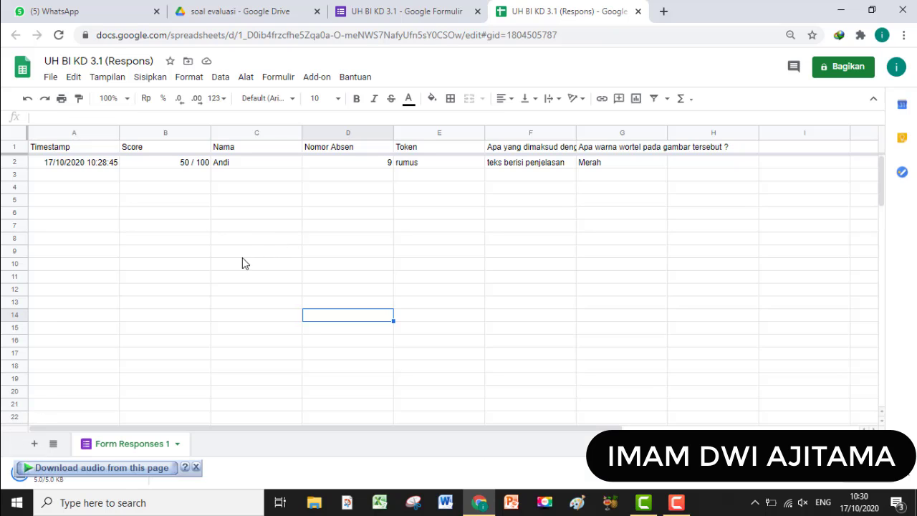
left_click(196, 467)
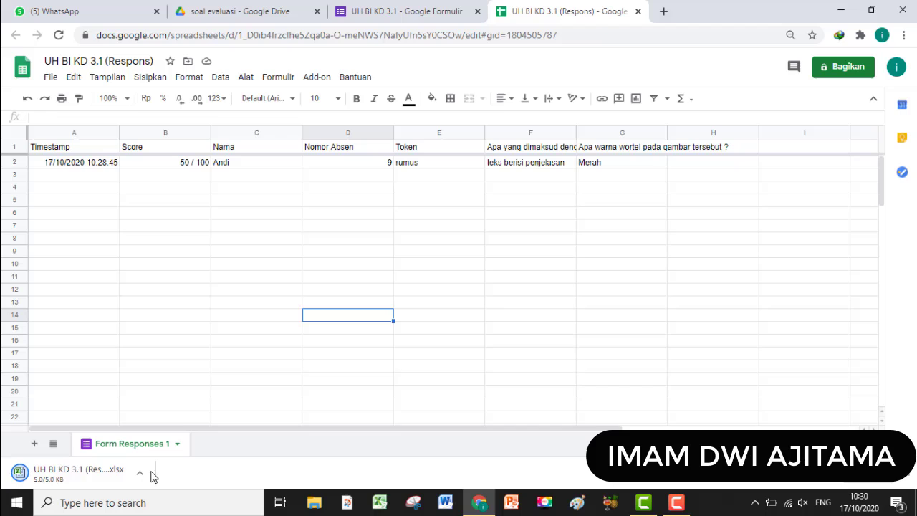
- Open the downloaded workbook in Microsoft Excel, enable editing to examine the responses, and close both the workbook and the online spreadsheet
left_click(68, 476)
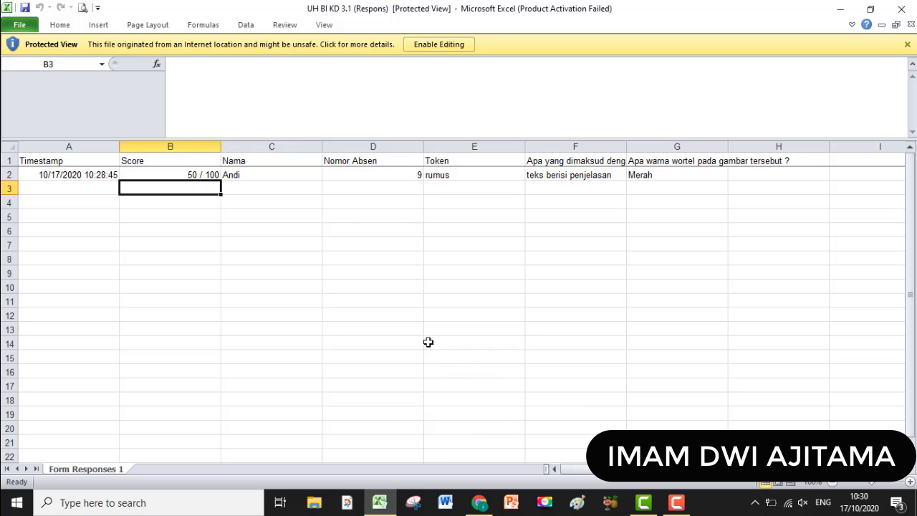
left_click(433, 47)
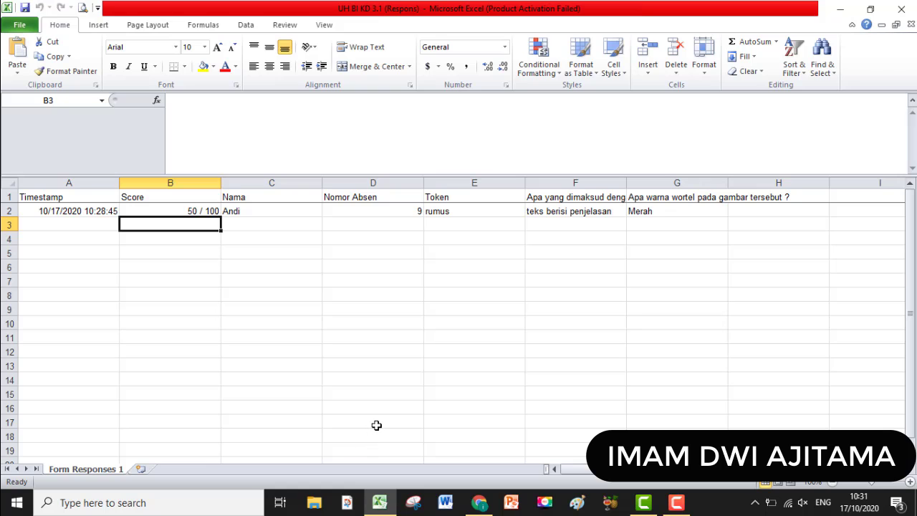
left_click(902, 10)
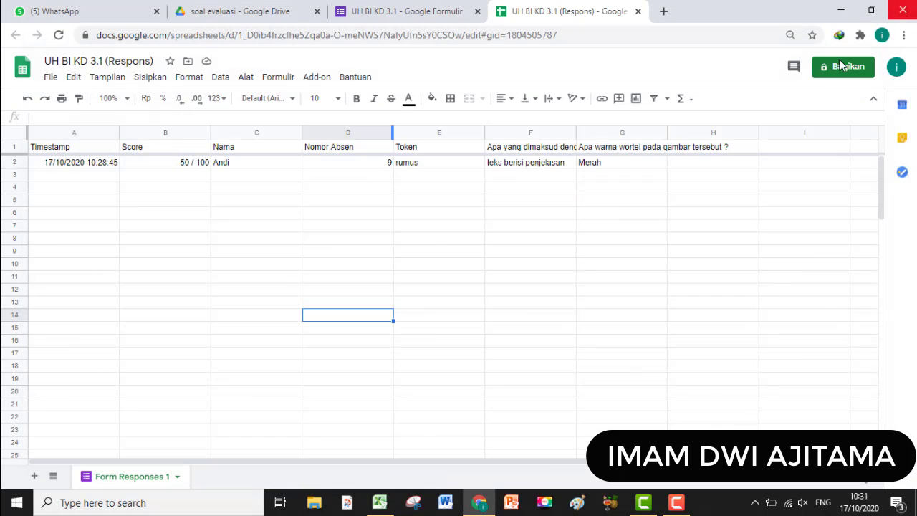
left_click(638, 11)
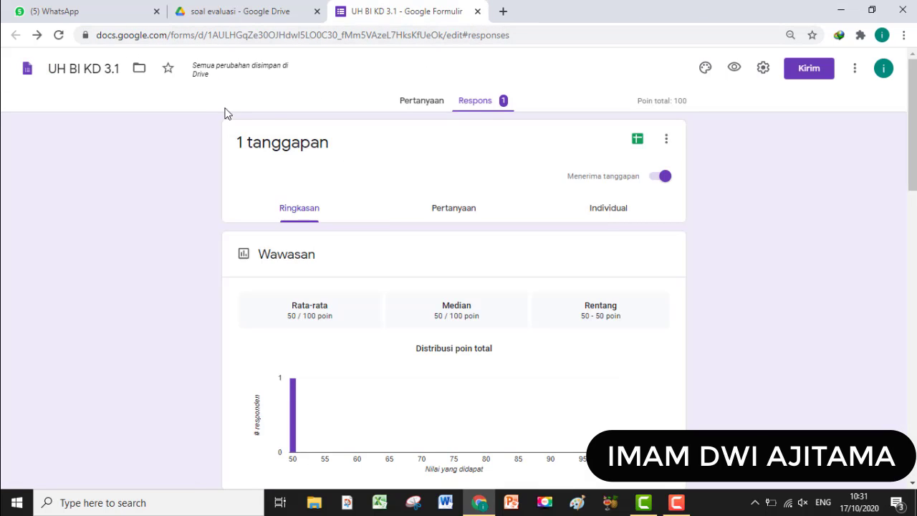
- Return to the form's questions and copy its full-length share link from the send options
left_click(422, 102)
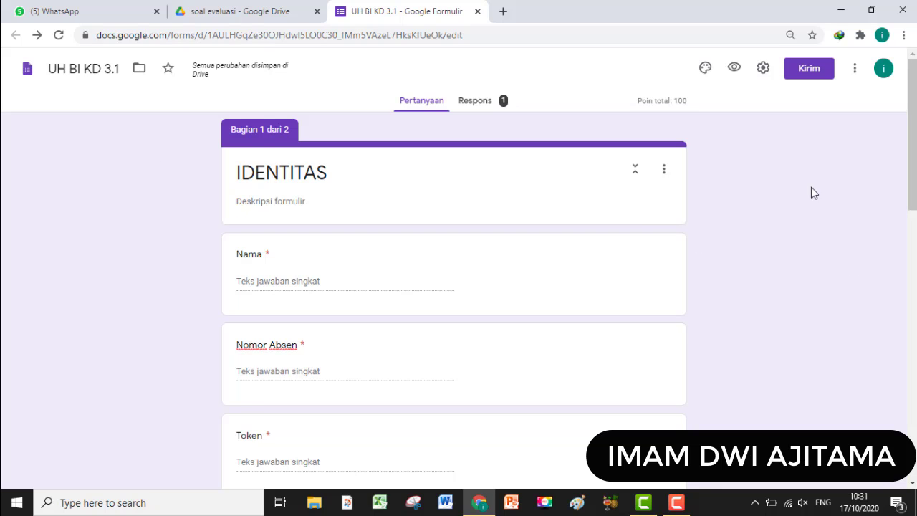
left_click(808, 68)
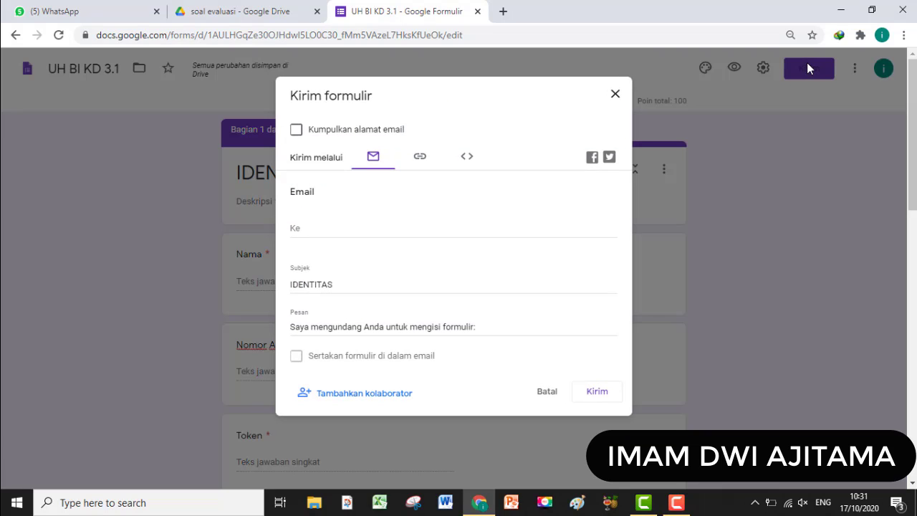
left_click(421, 159)
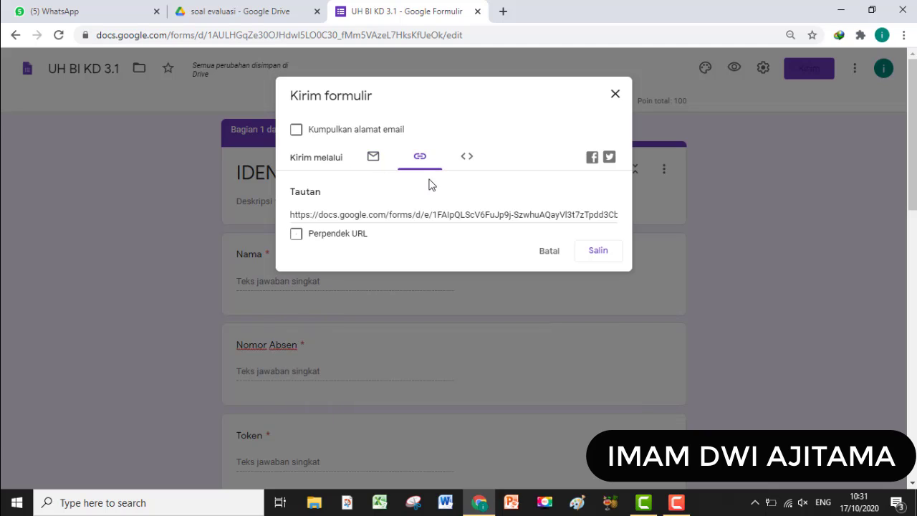
left_click(602, 257)
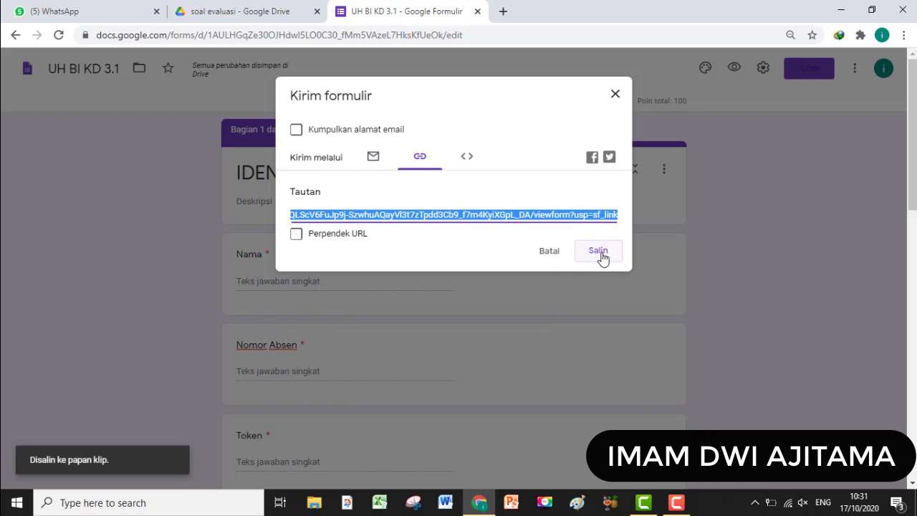
left_click(615, 93)
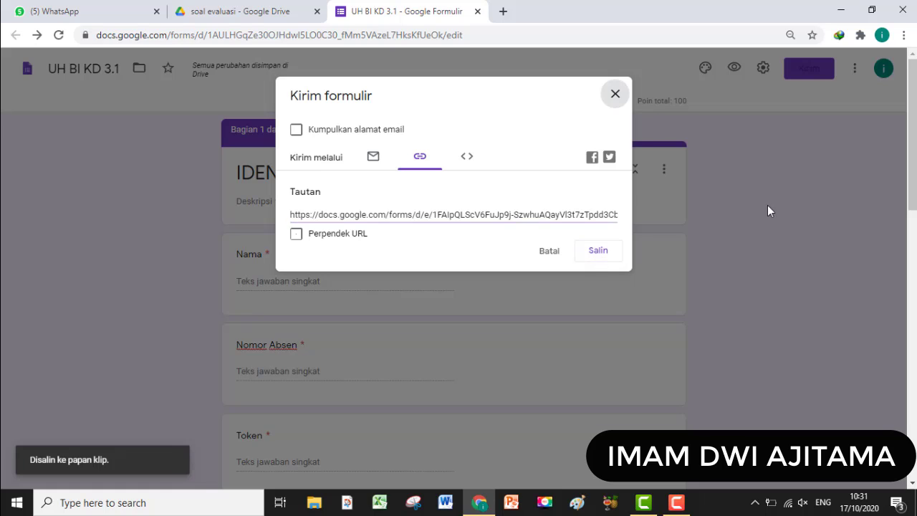